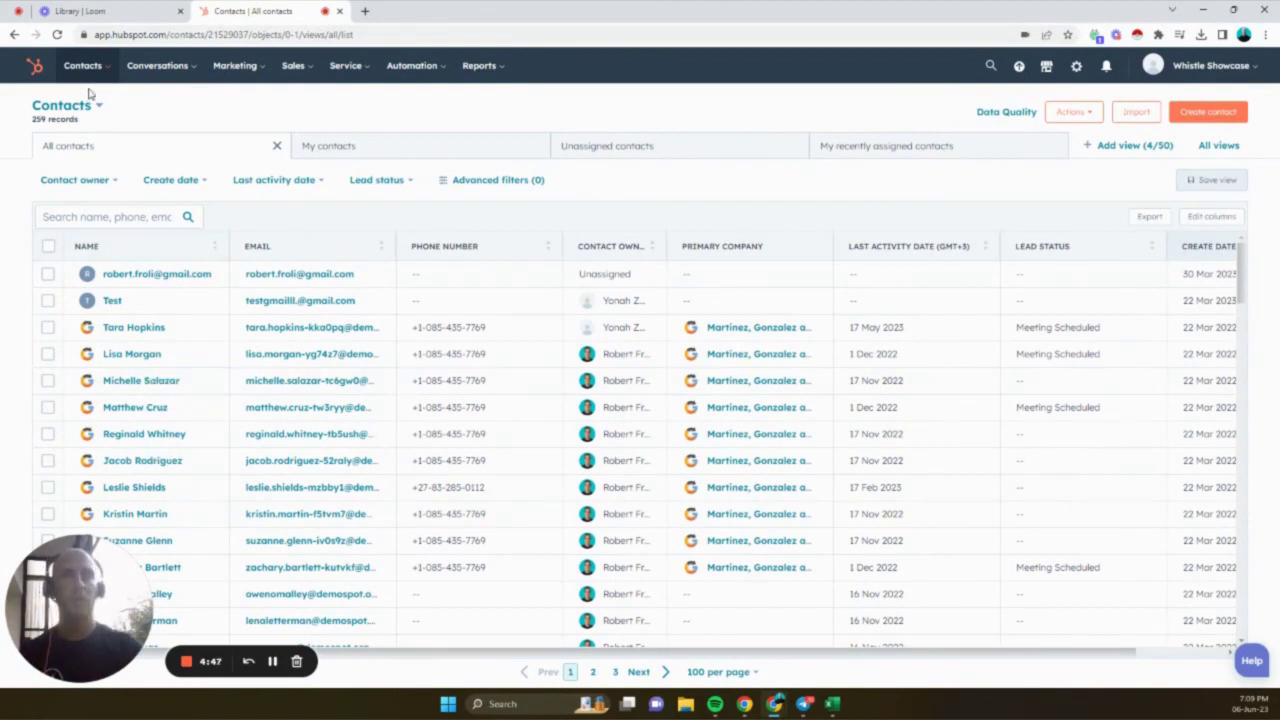
Start a new import from the contacts page, choosing to import a file from the computer
{"action": "mouse_move", "coordinate": [84, 68]}
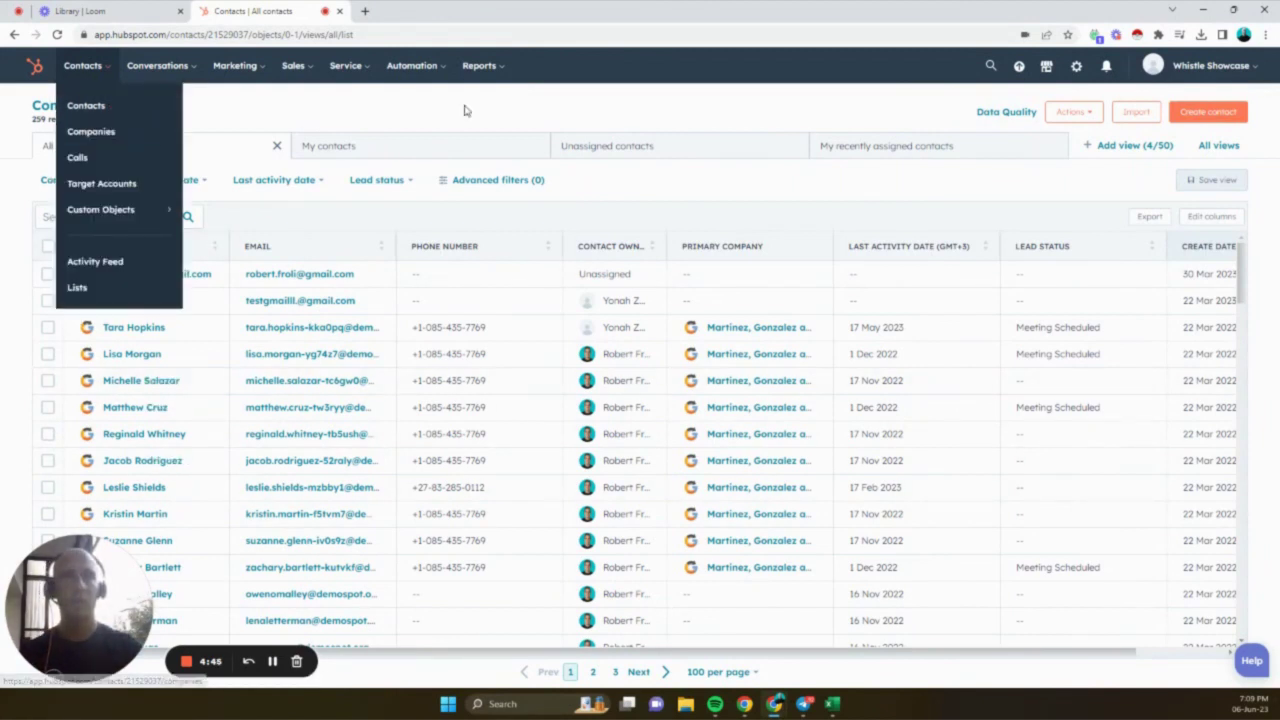
{"action": "left_click", "coordinate": [1138, 113]}
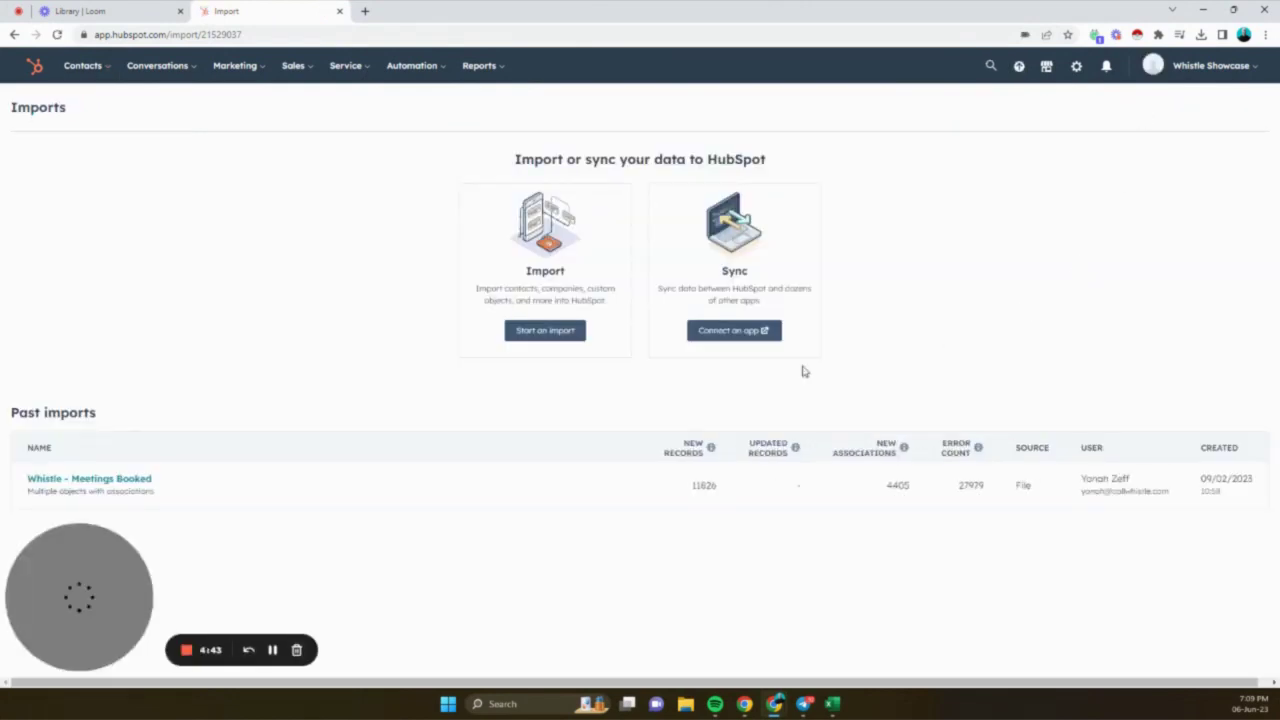
{"action": "left_click", "coordinate": [546, 331]}
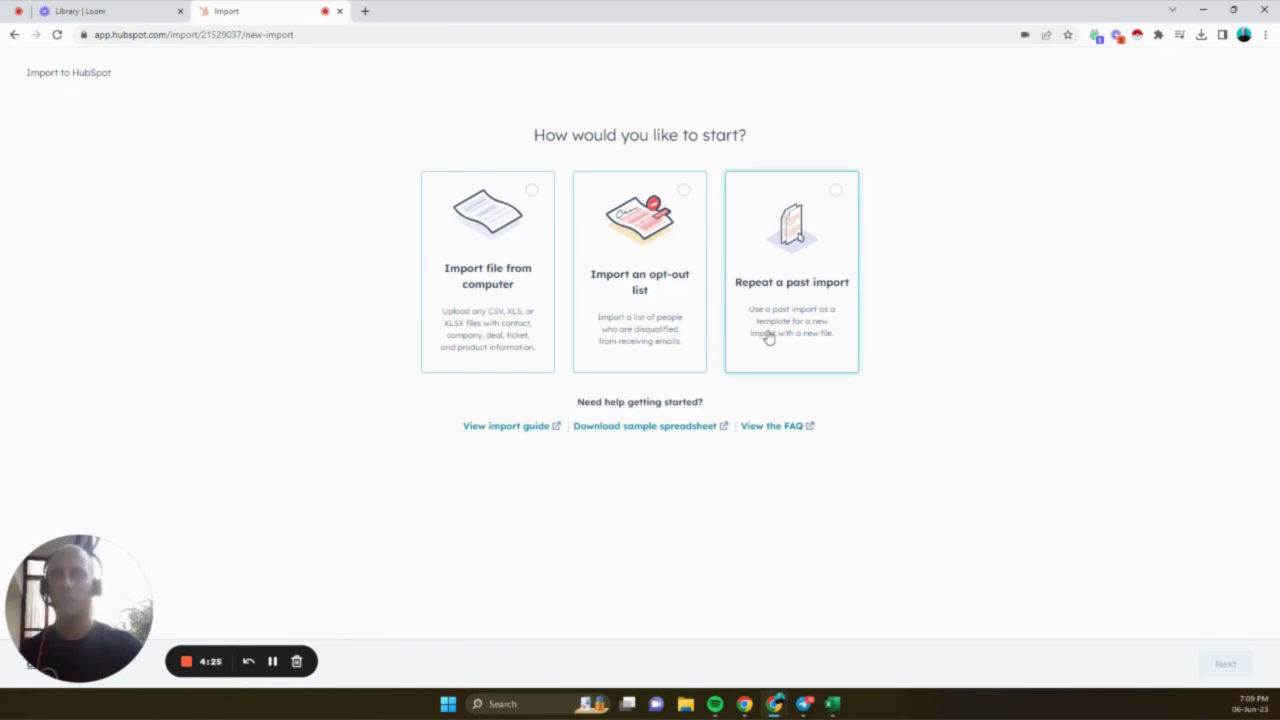
{"action": "left_click", "coordinate": [512, 314]}
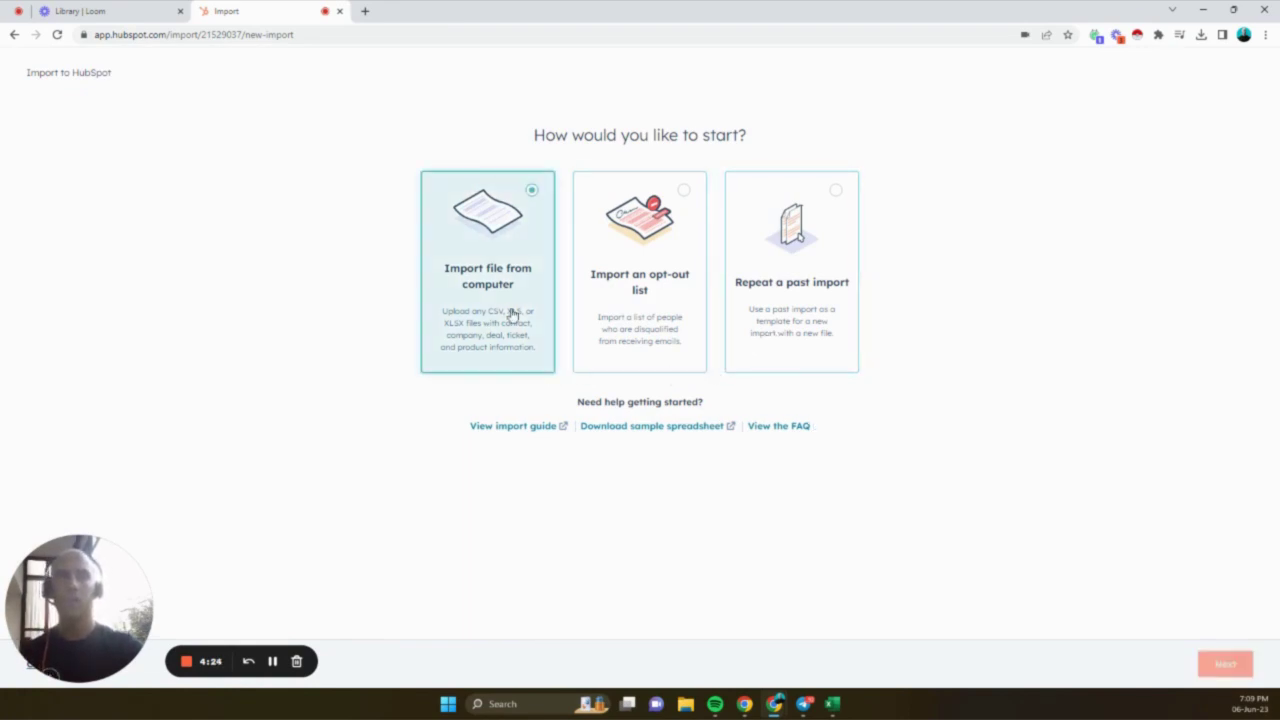
{"action": "left_click", "coordinate": [1214, 661]}
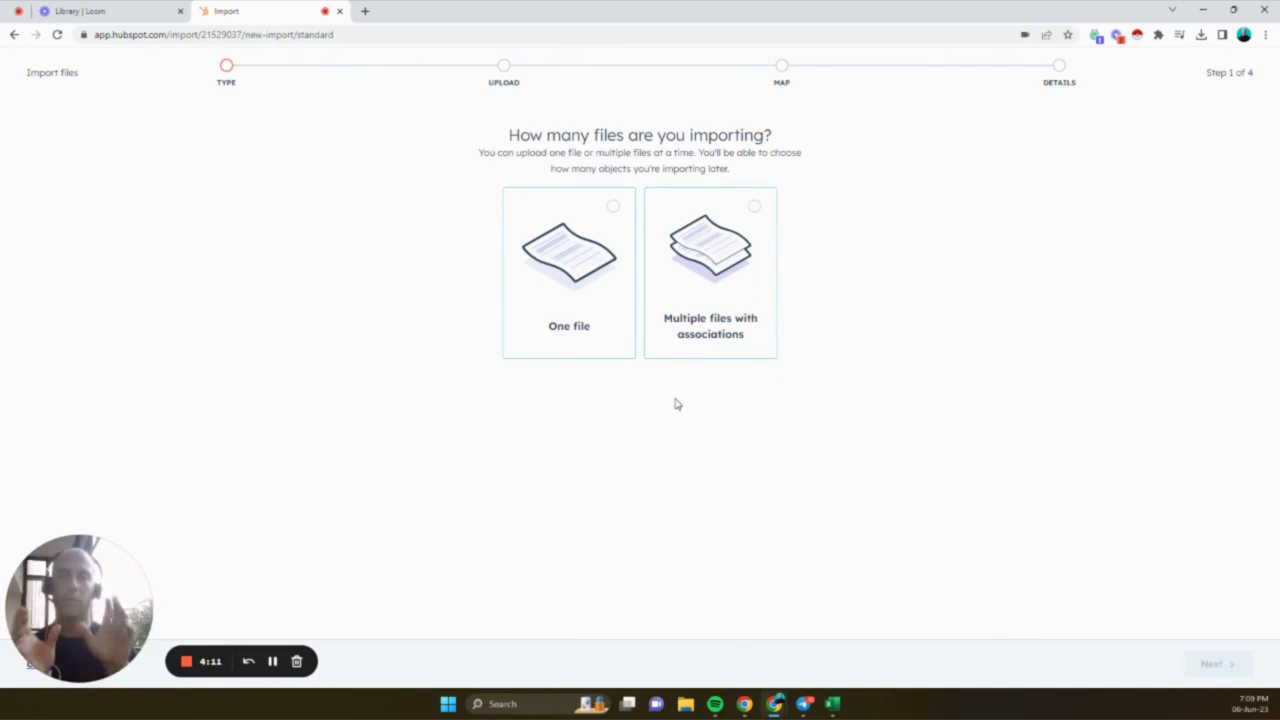
Set the import to use one file containing multiple objects
{"action": "left_click", "coordinate": [569, 288]}
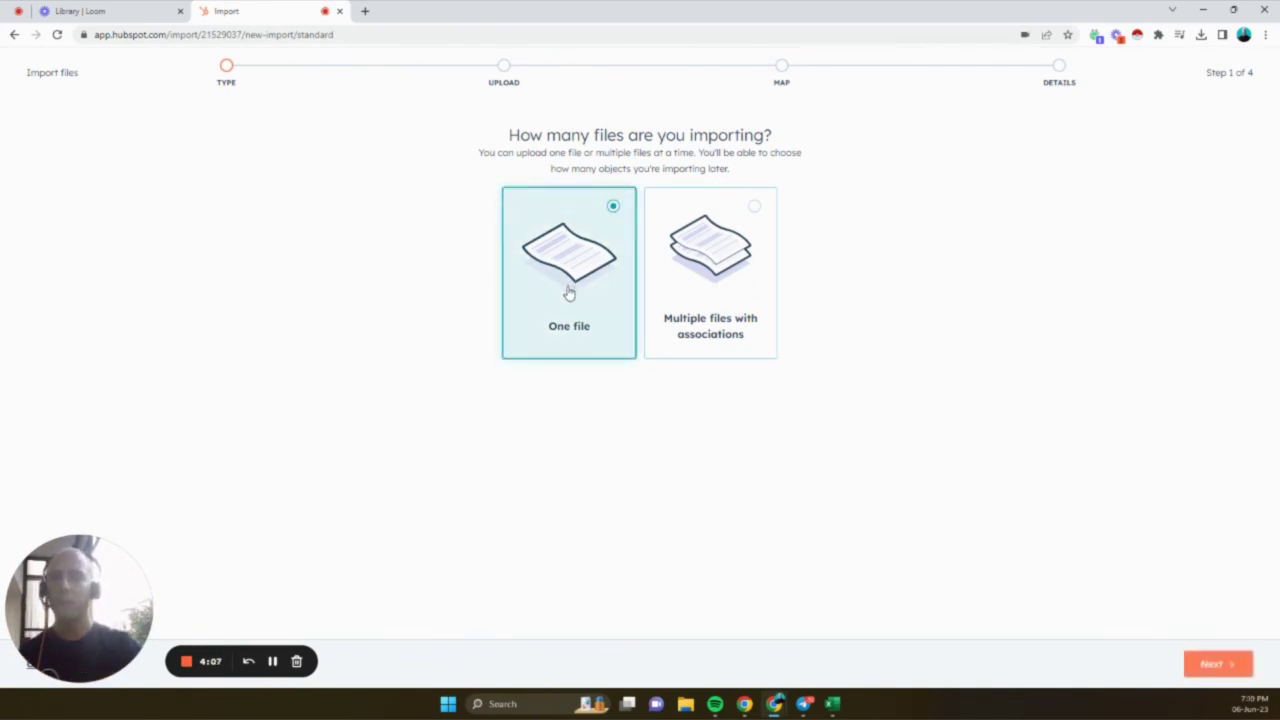
{"action": "left_click", "coordinate": [1218, 662]}
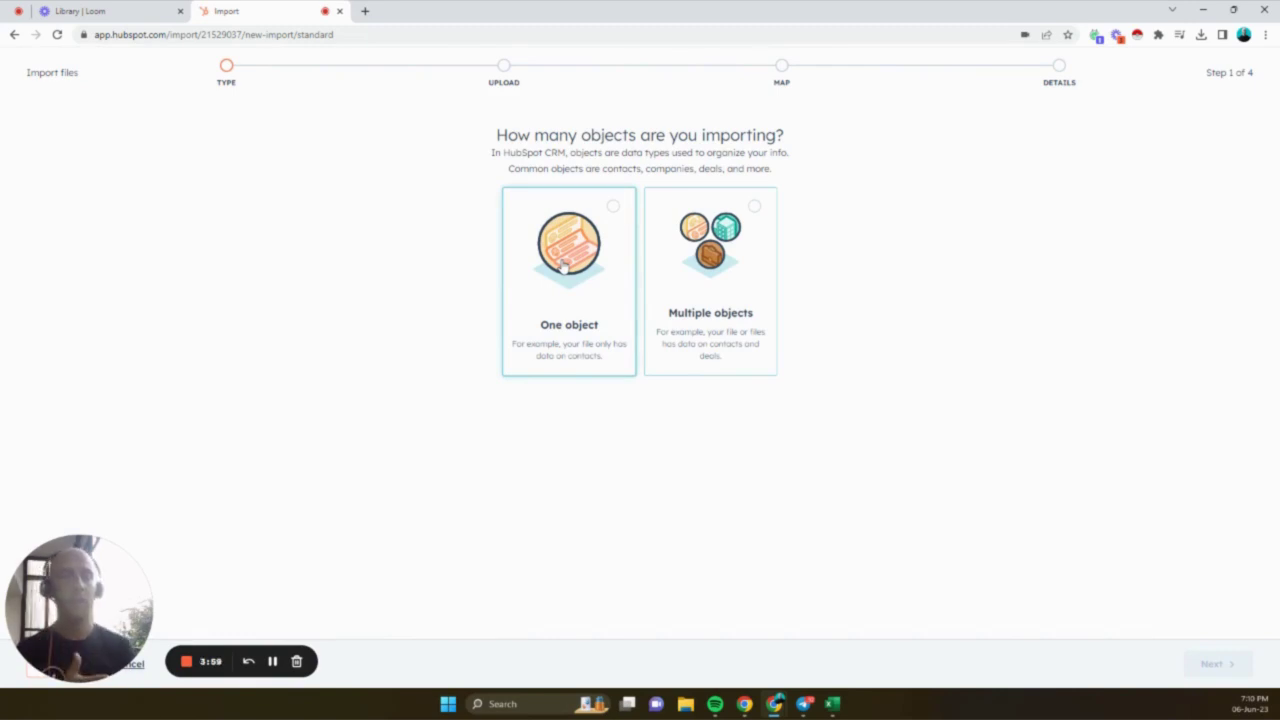
{"action": "left_click", "coordinate": [673, 326]}
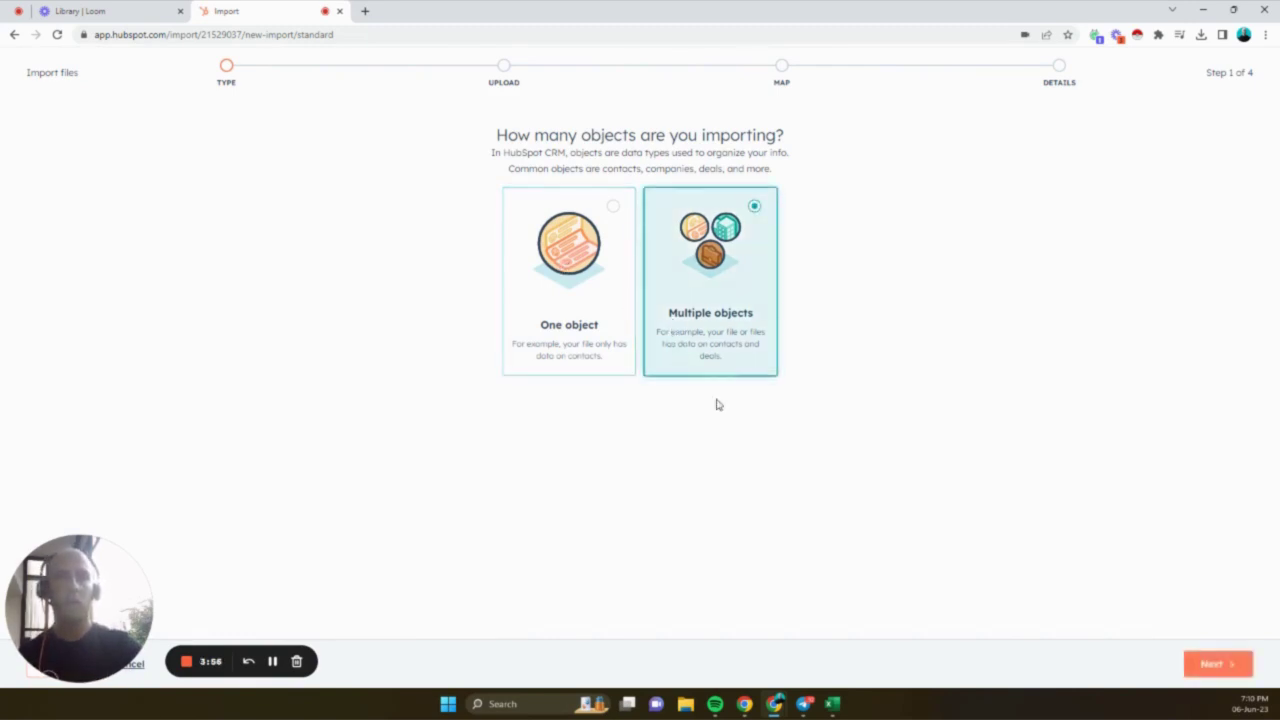
{"action": "left_click", "coordinate": [1218, 666]}
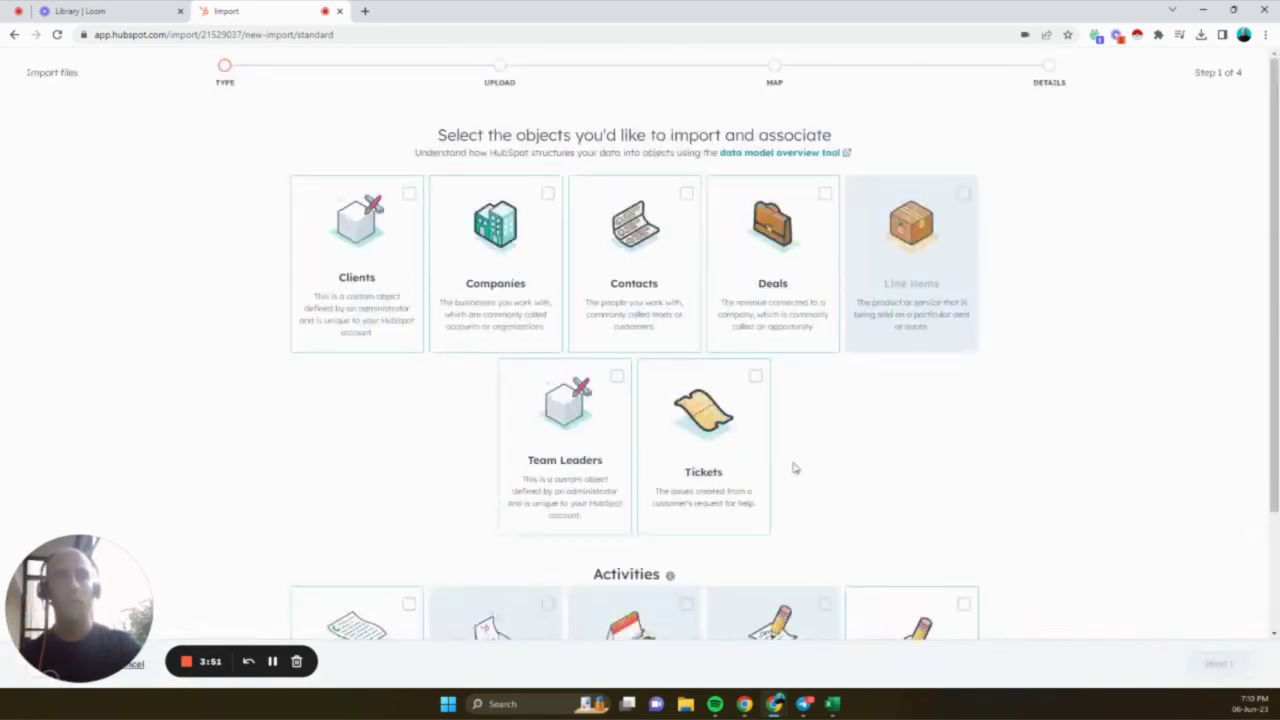
Select Companies and Contacts as the objects to import and associate, and continue to the file upload
{"action": "left_click", "coordinate": [490, 344]}
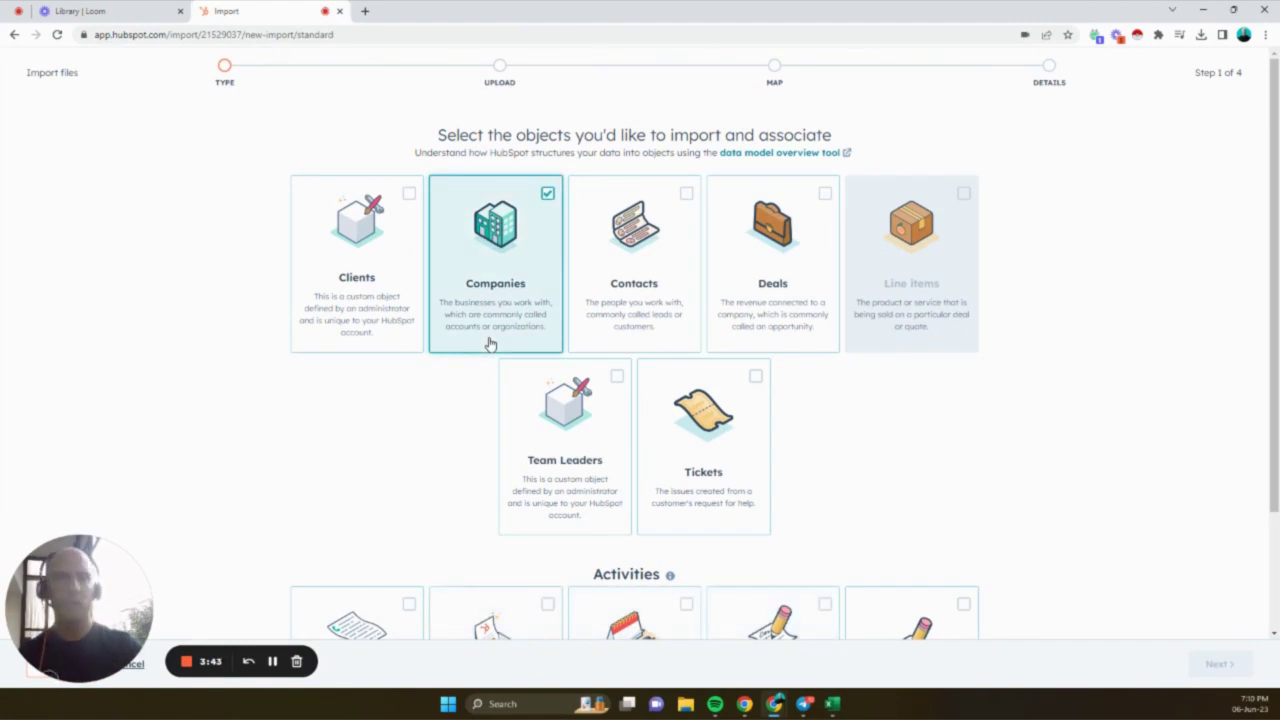
{"action": "left_click", "coordinate": [598, 310]}
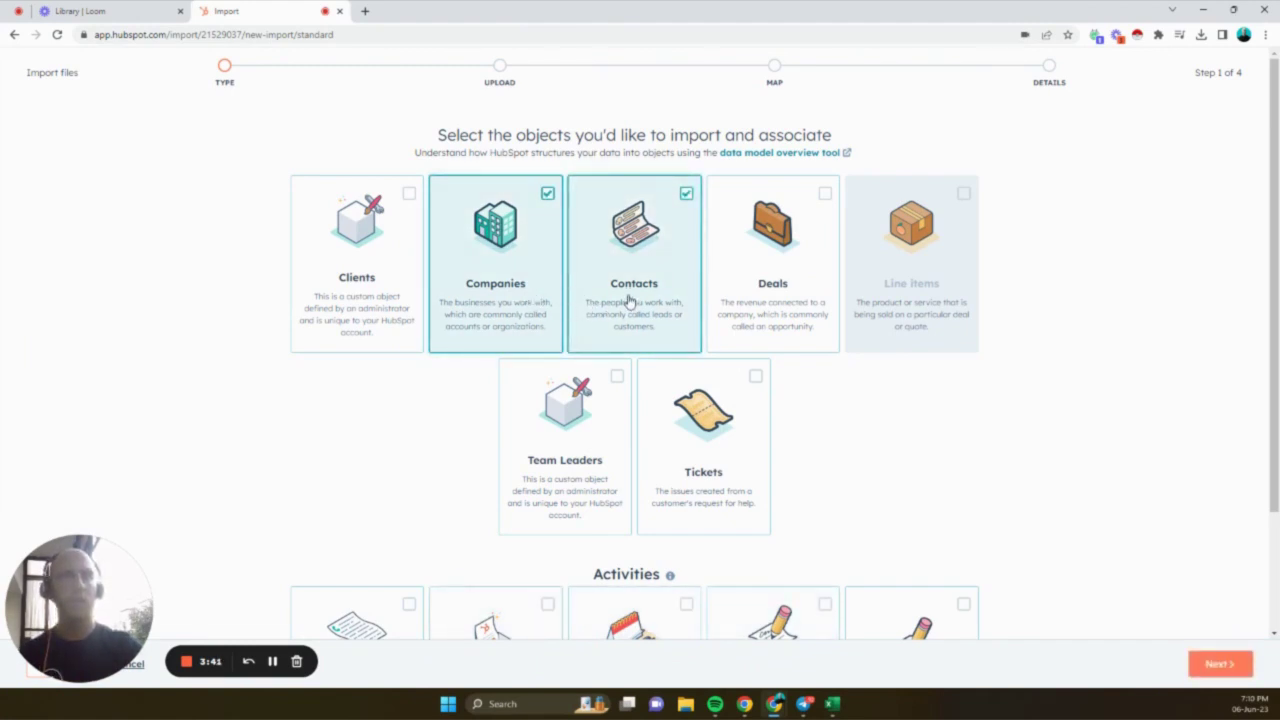
{"action": "scroll", "coordinate": [628, 300], "scroll_direction": "down", "scroll_amount": 2}
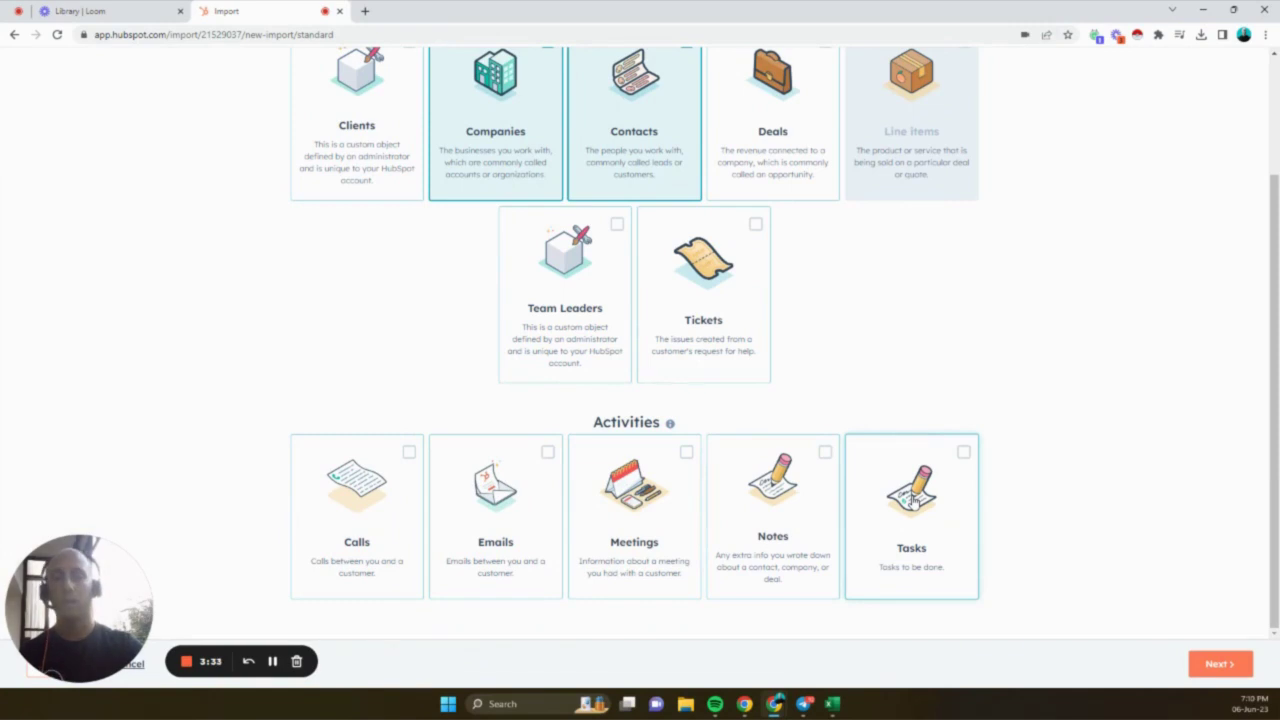
{"action": "scroll", "coordinate": [794, 494], "scroll_direction": "up", "scroll_amount": 2}
{"action": "scroll", "coordinate": [691, 594], "scroll_direction": "down", "scroll_amount": 2}
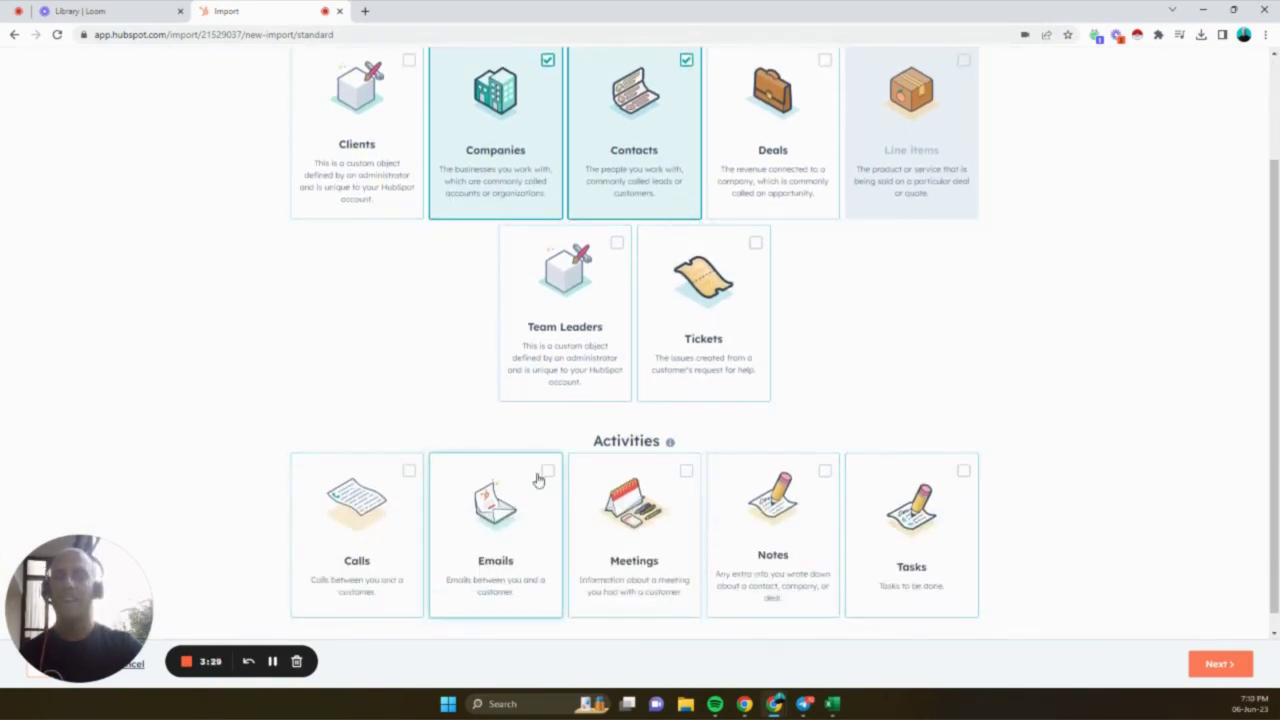
{"action": "scroll", "coordinate": [686, 506], "scroll_direction": "up", "scroll_amount": 3}
{"action": "left_click", "coordinate": [1220, 663]}
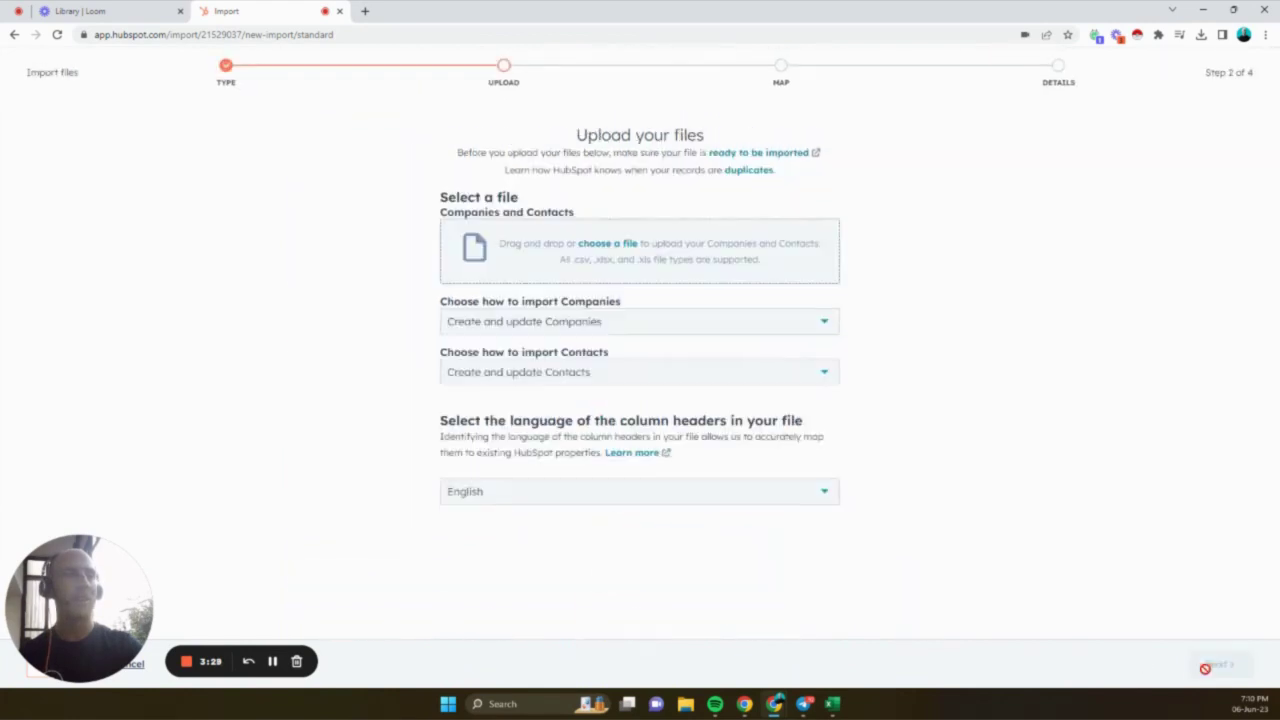
Upload the "HubSpot example - Contacts and companies import file" CSV from the Downloads folder
{"action": "left_click", "coordinate": [590, 250]}
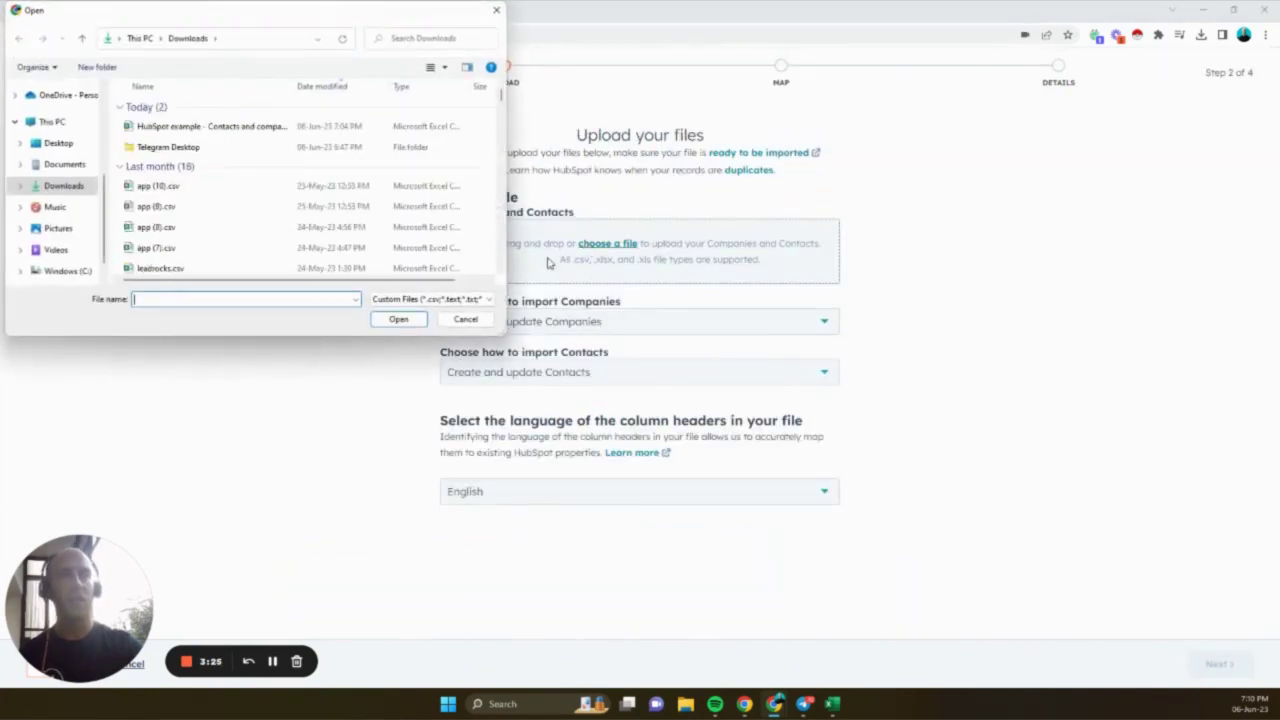
{"action": "left_click", "coordinate": [224, 126]}
{"action": "left_click", "coordinate": [390, 319]}
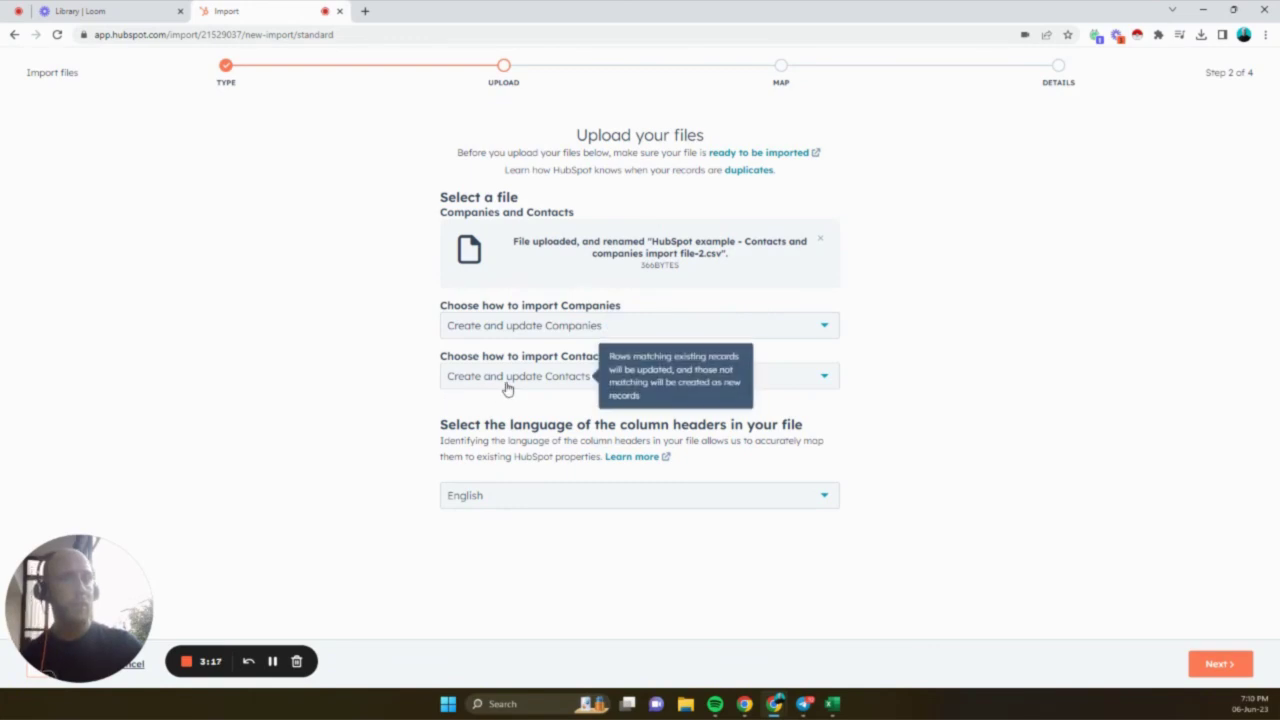
Keep the import modes Create and update Companies and Create and update Contacts, and continue to column mapping
{"action": "left_click", "coordinate": [527, 334]}
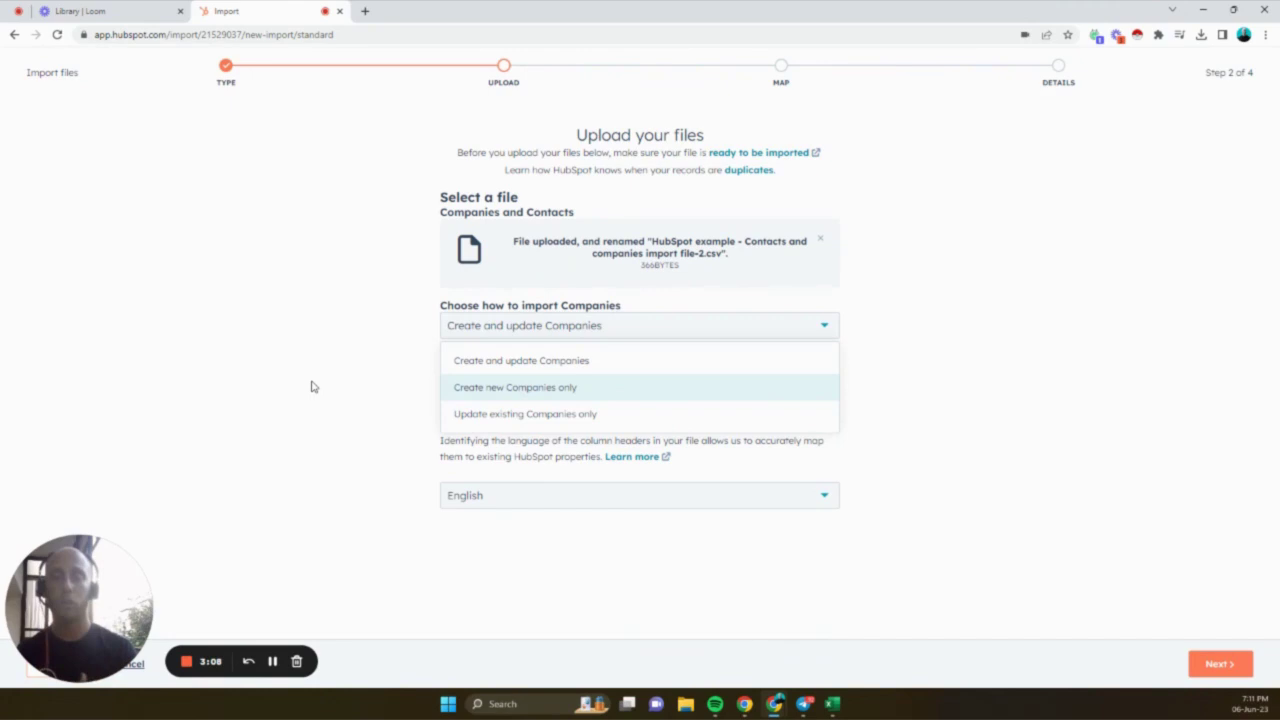
{"action": "left_click", "coordinate": [446, 362]}
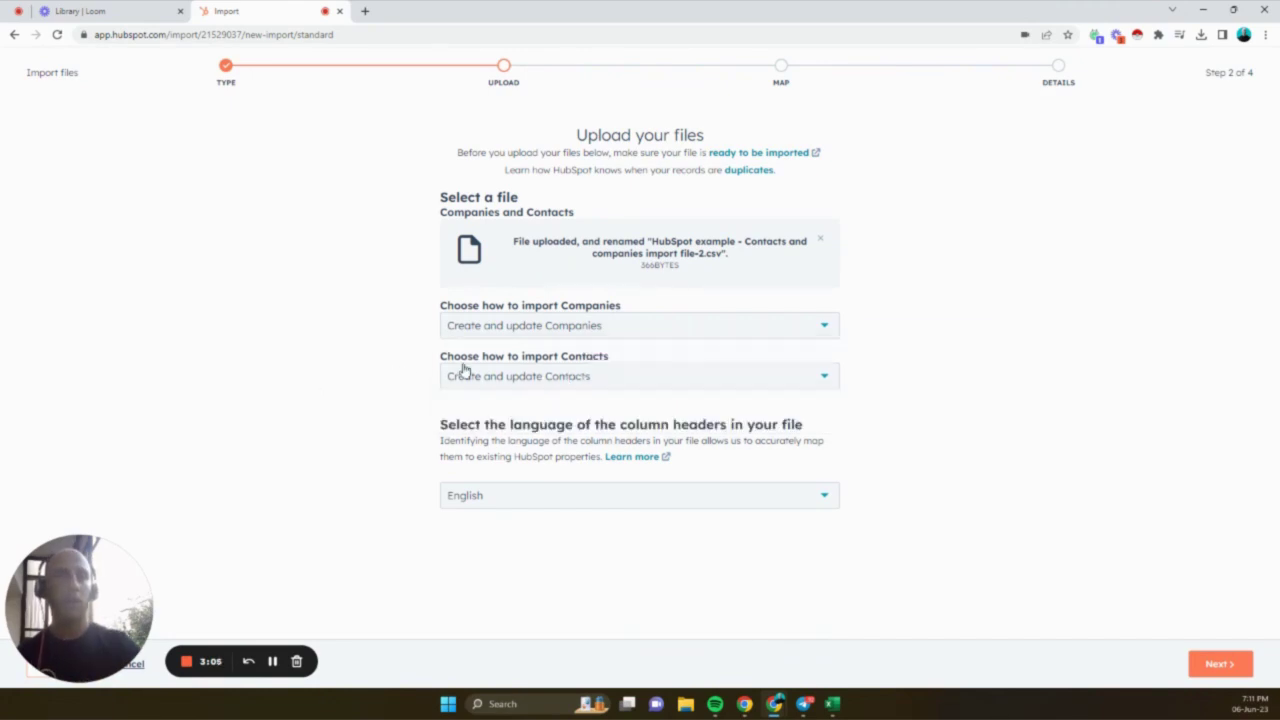
{"action": "left_click", "coordinate": [460, 381]}
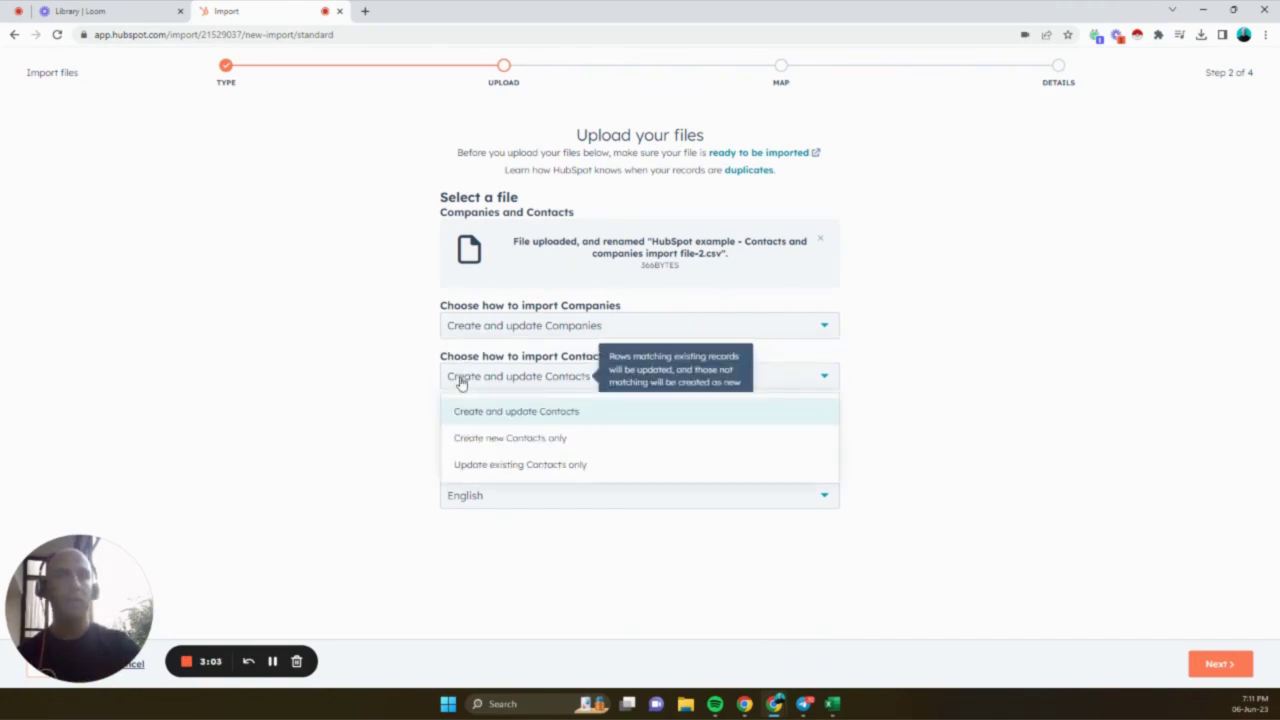
{"action": "left_click", "coordinate": [389, 406]}
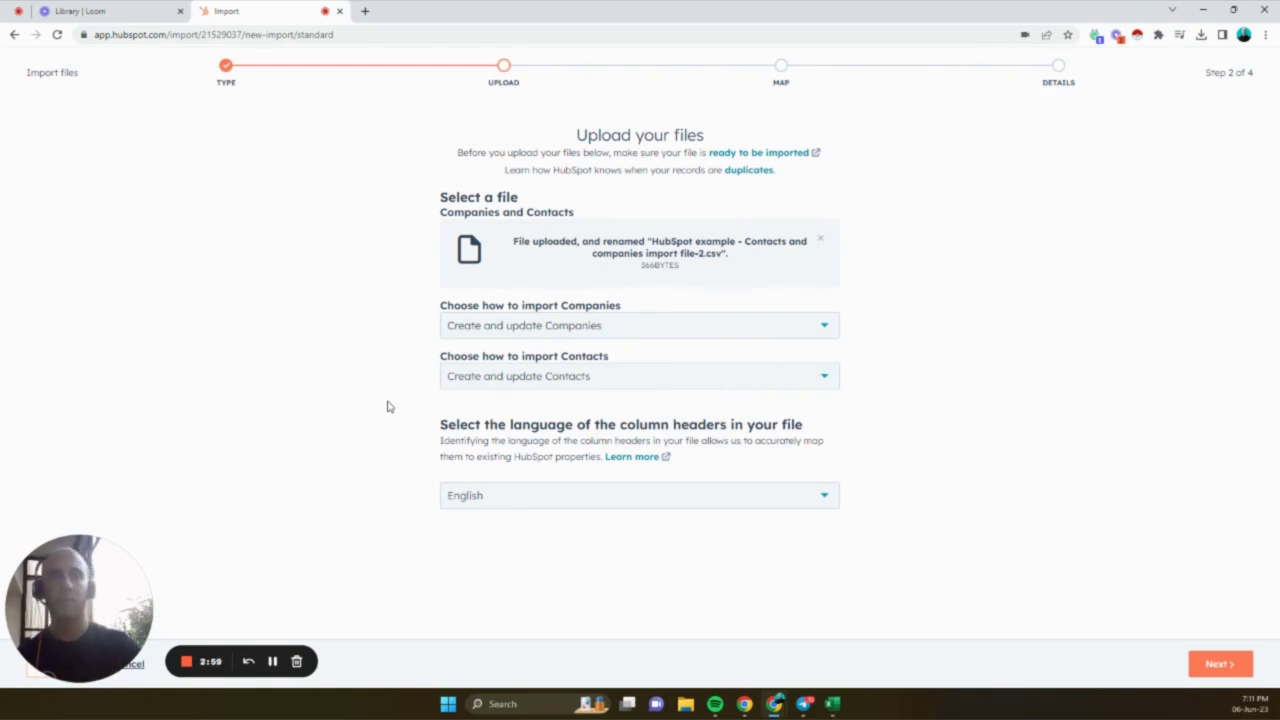
{"action": "left_click", "coordinate": [1209, 672]}
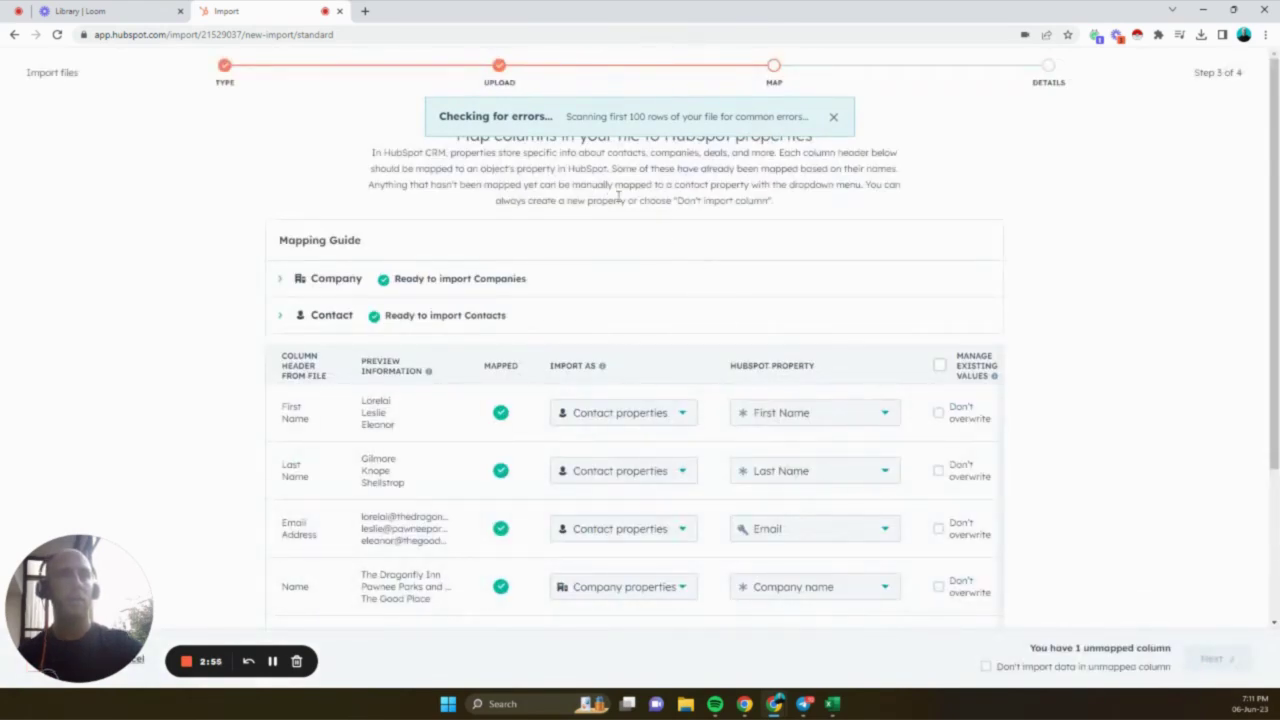
Review the company requirements in the mapping guide and how each file column maps to a HubSpot property
{"action": "scroll", "coordinate": [453, 304], "scroll_direction": "down", "scroll_amount": 1}
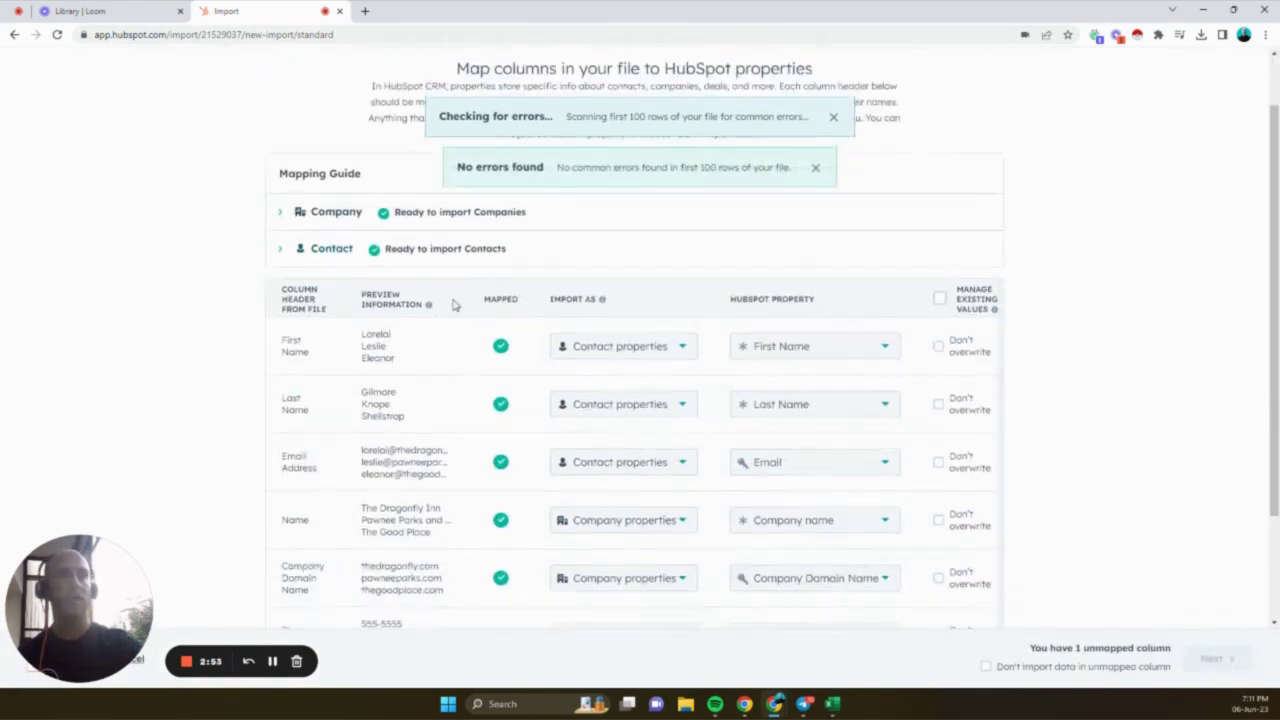
{"action": "scroll", "coordinate": [453, 304], "scroll_direction": "down", "scroll_amount": 3}
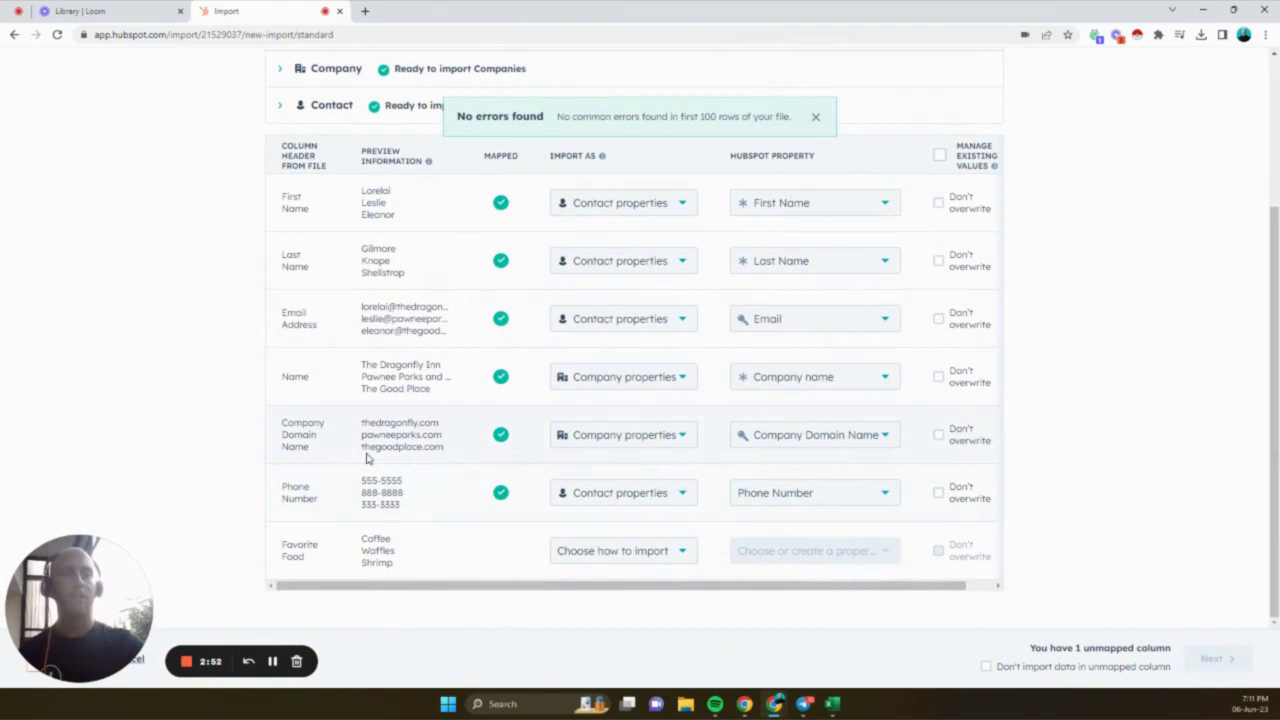
{"action": "scroll", "coordinate": [364, 420], "scroll_direction": "up", "scroll_amount": 4}
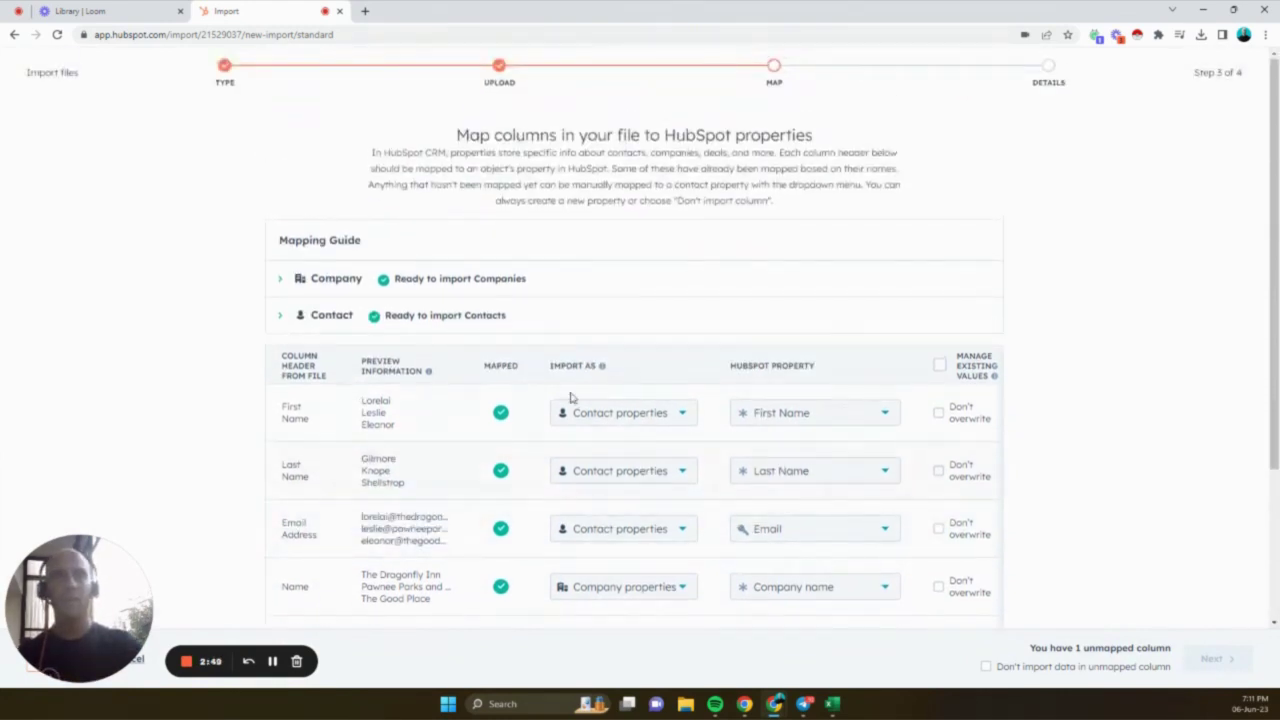
{"action": "left_click", "coordinate": [335, 282]}
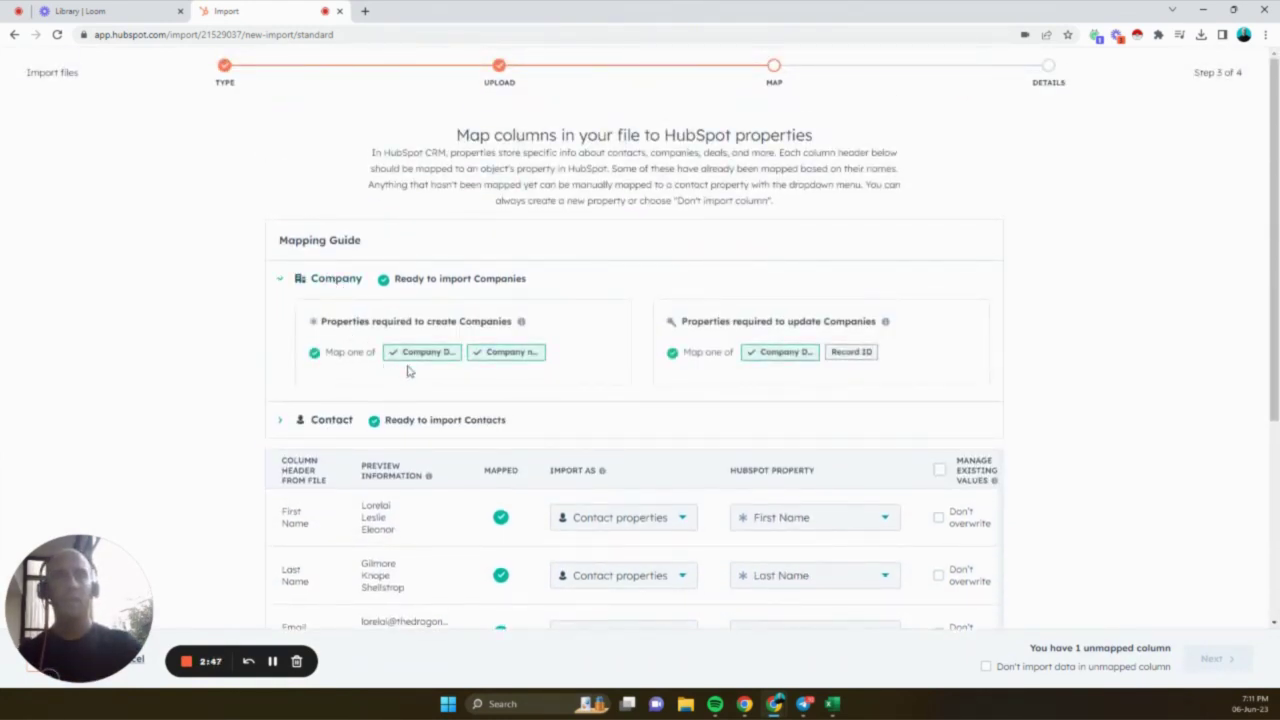
{"action": "scroll", "coordinate": [469, 369], "scroll_direction": "down", "scroll_amount": 4}
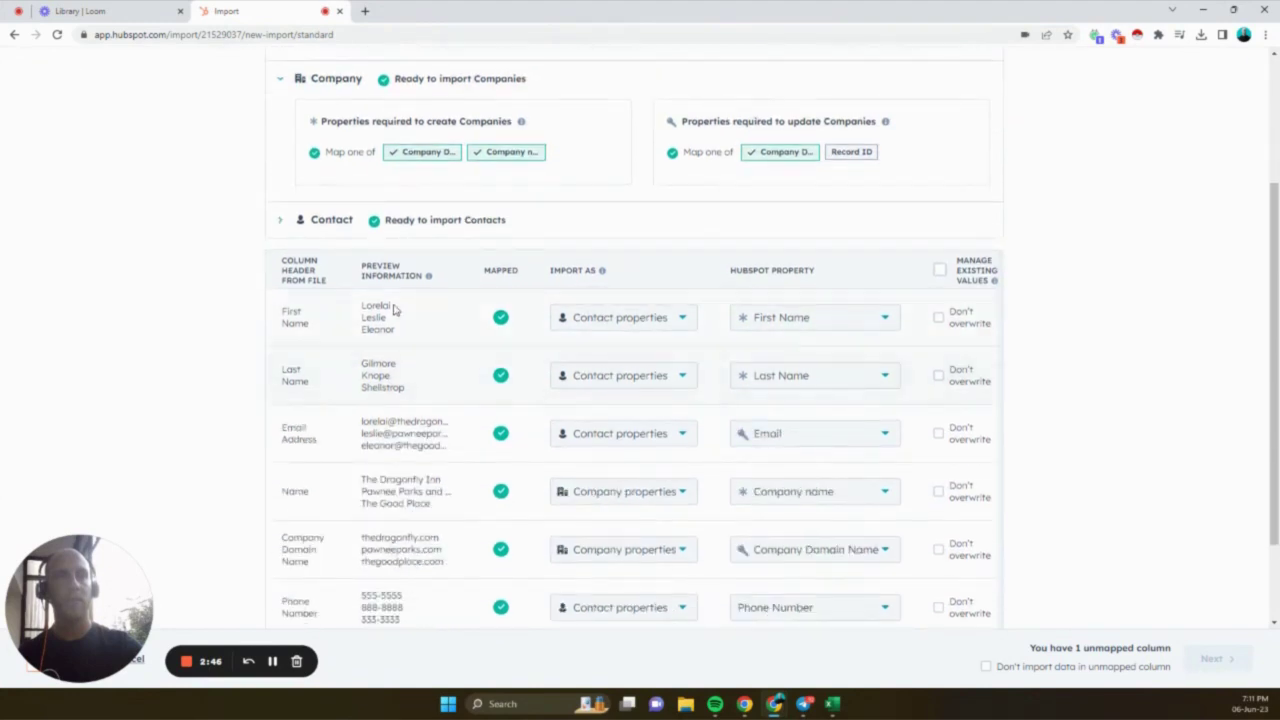
{"action": "scroll", "coordinate": [318, 352], "scroll_direction": "down", "scroll_amount": 1}
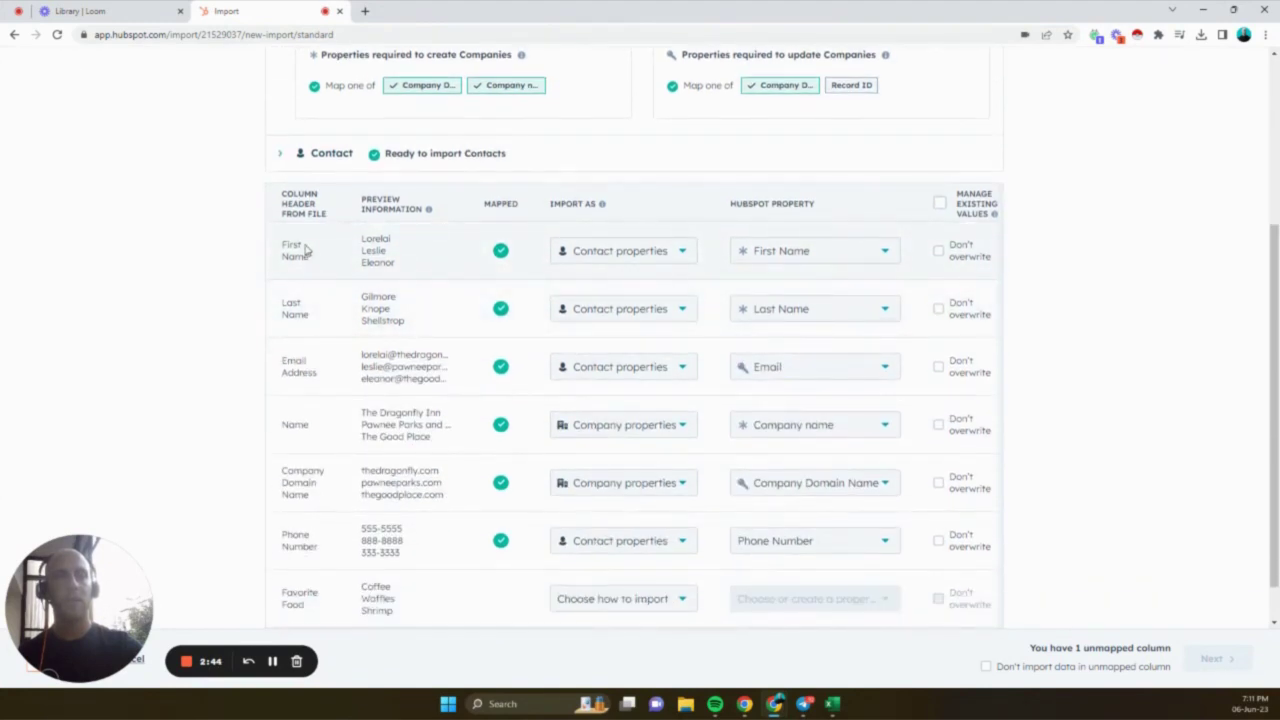
{"action": "scroll", "coordinate": [294, 360], "scroll_direction": "down", "scroll_amount": 1}
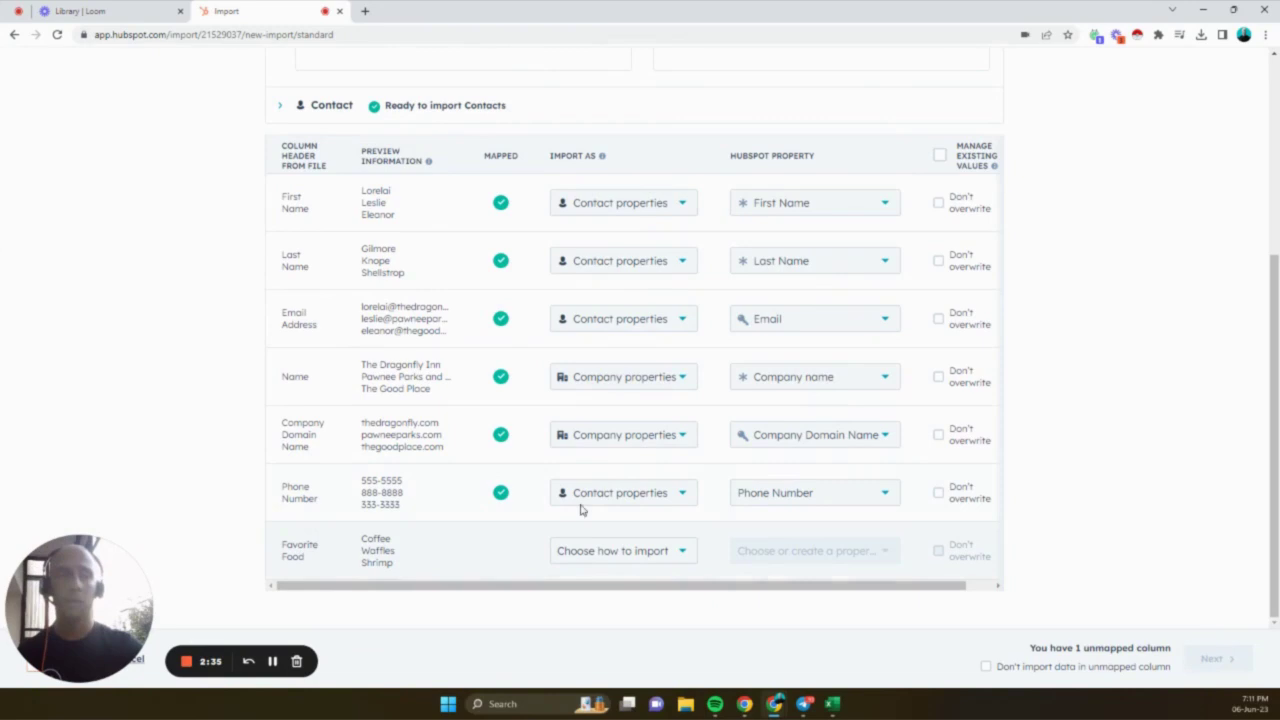
{"action": "scroll", "coordinate": [603, 474], "scroll_direction": "up", "scroll_amount": 2}
{"action": "scroll", "coordinate": [638, 289], "scroll_direction": "down", "scroll_amount": 2}
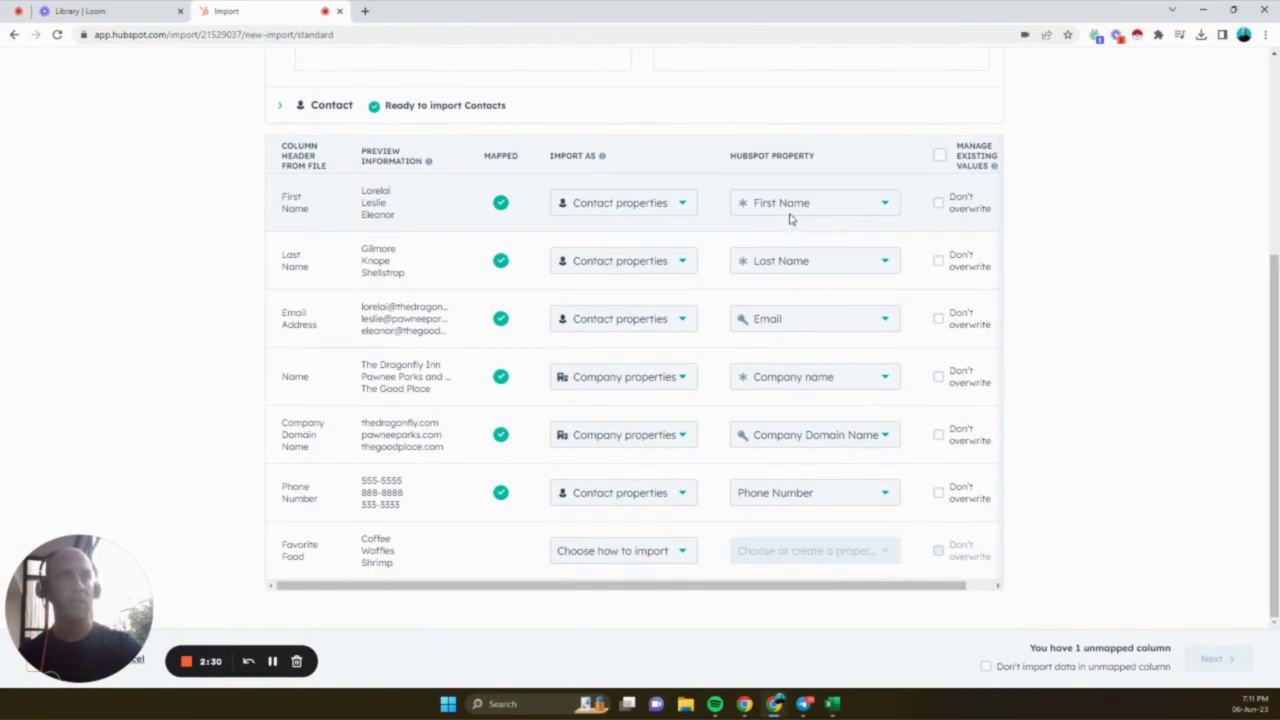
{"action": "mouse_move", "coordinate": [791, 214]}
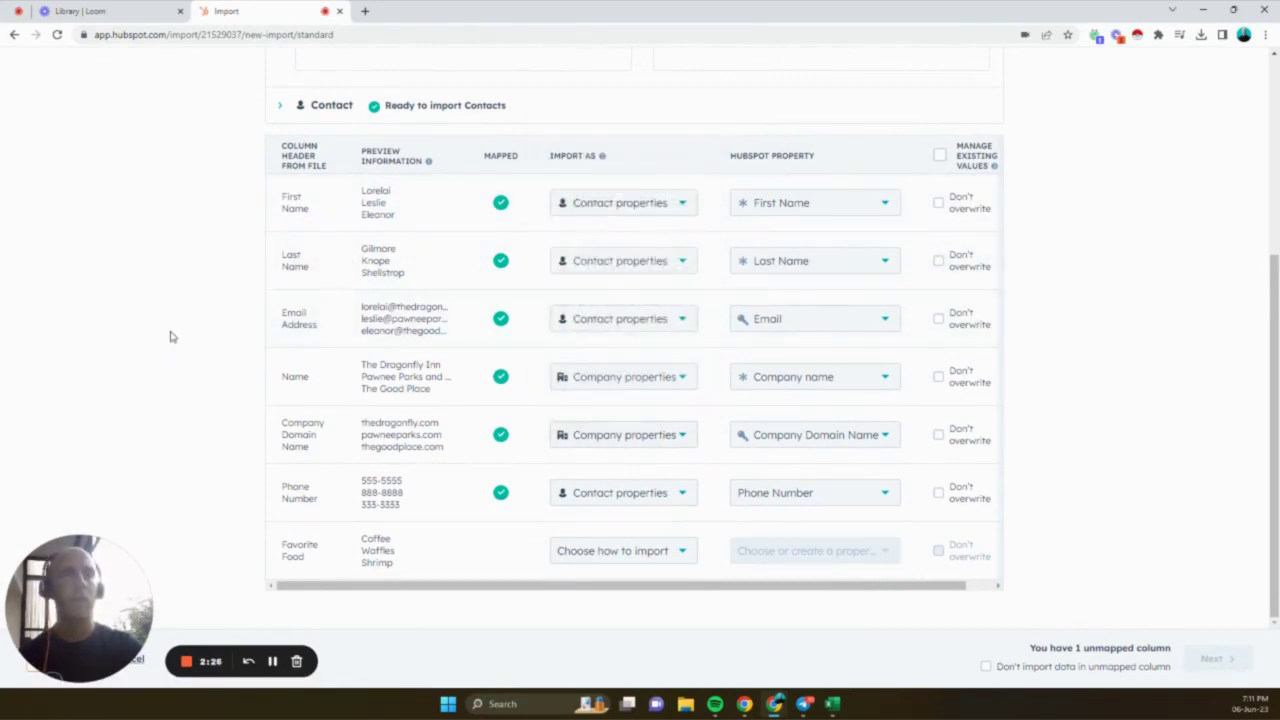
Import the Company Domain Name column as Company properties and map the Name column to the Company name property
{"action": "left_click", "coordinate": [562, 445]}
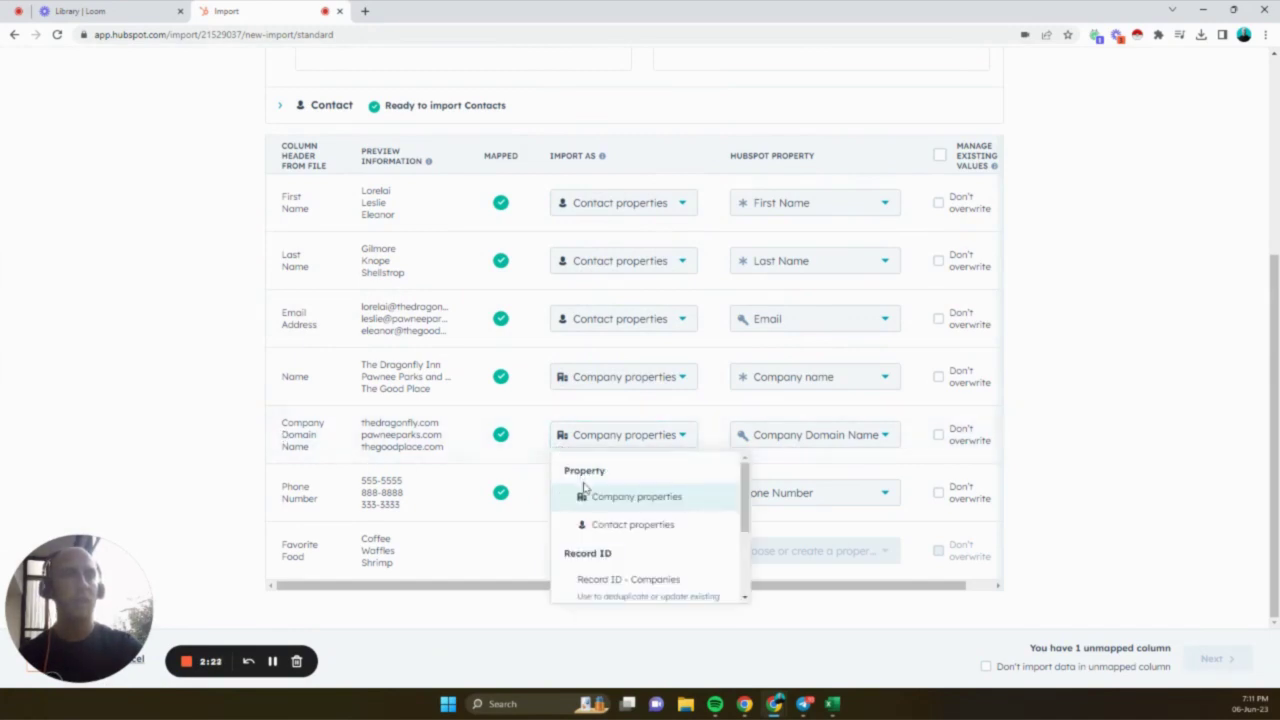
{"action": "left_click", "coordinate": [601, 504]}
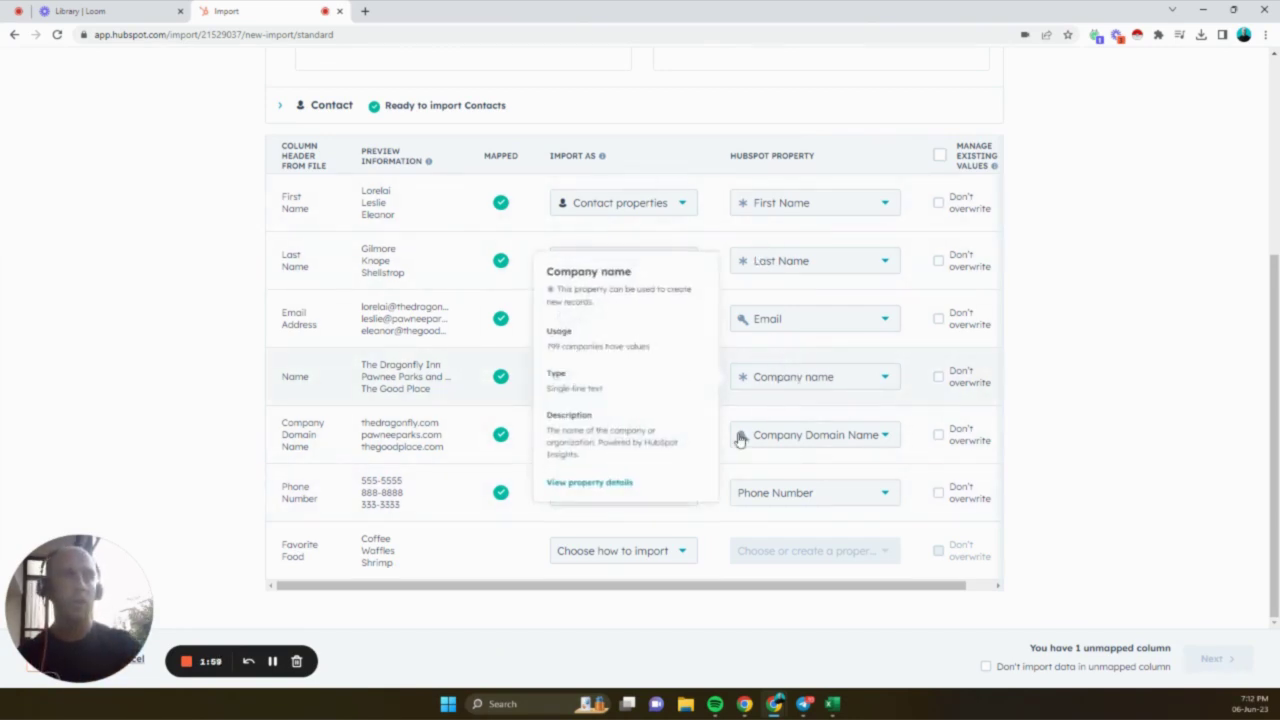
{"action": "left_click", "coordinate": [783, 385]}
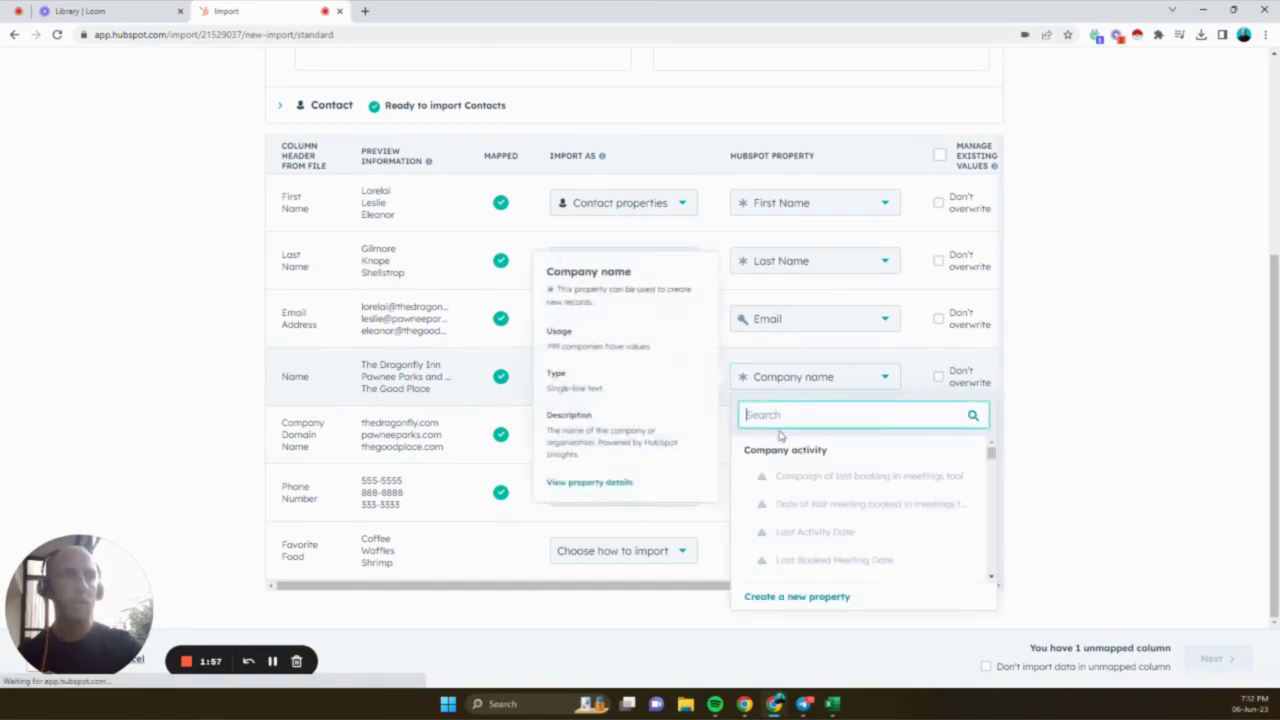
{"action": "type", "text": "name"}
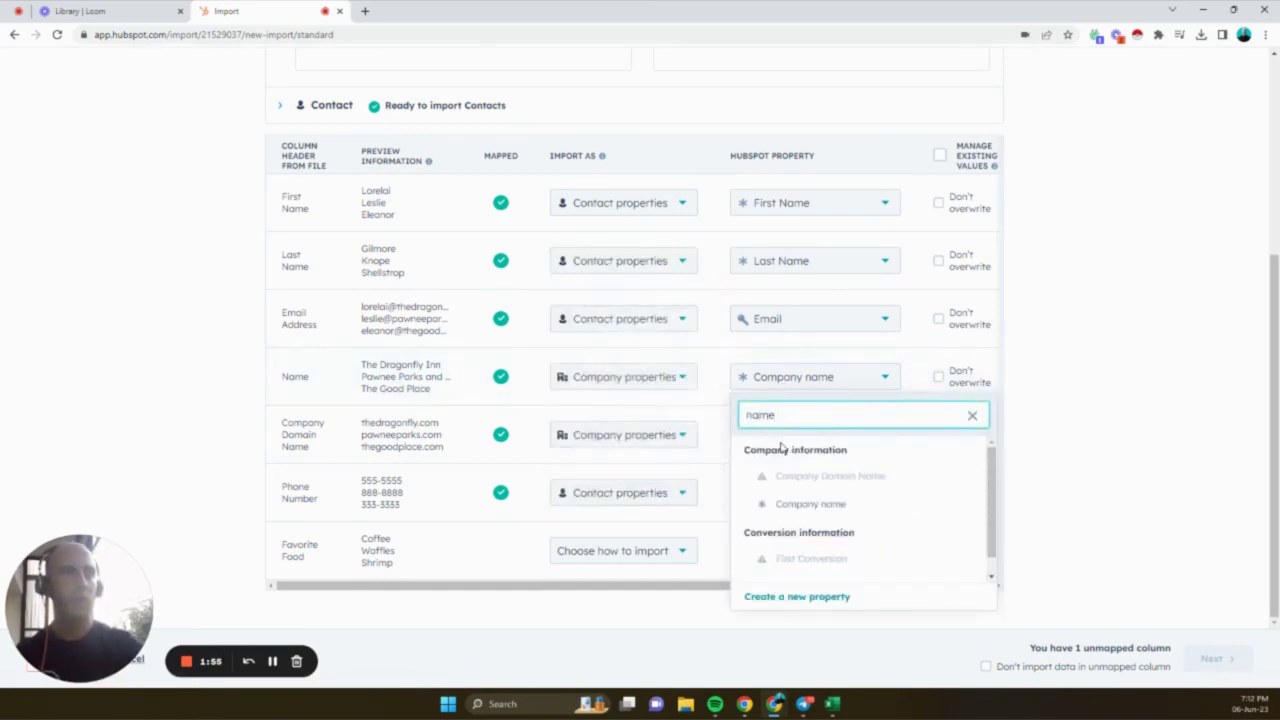
{"action": "left_click", "coordinate": [809, 508]}
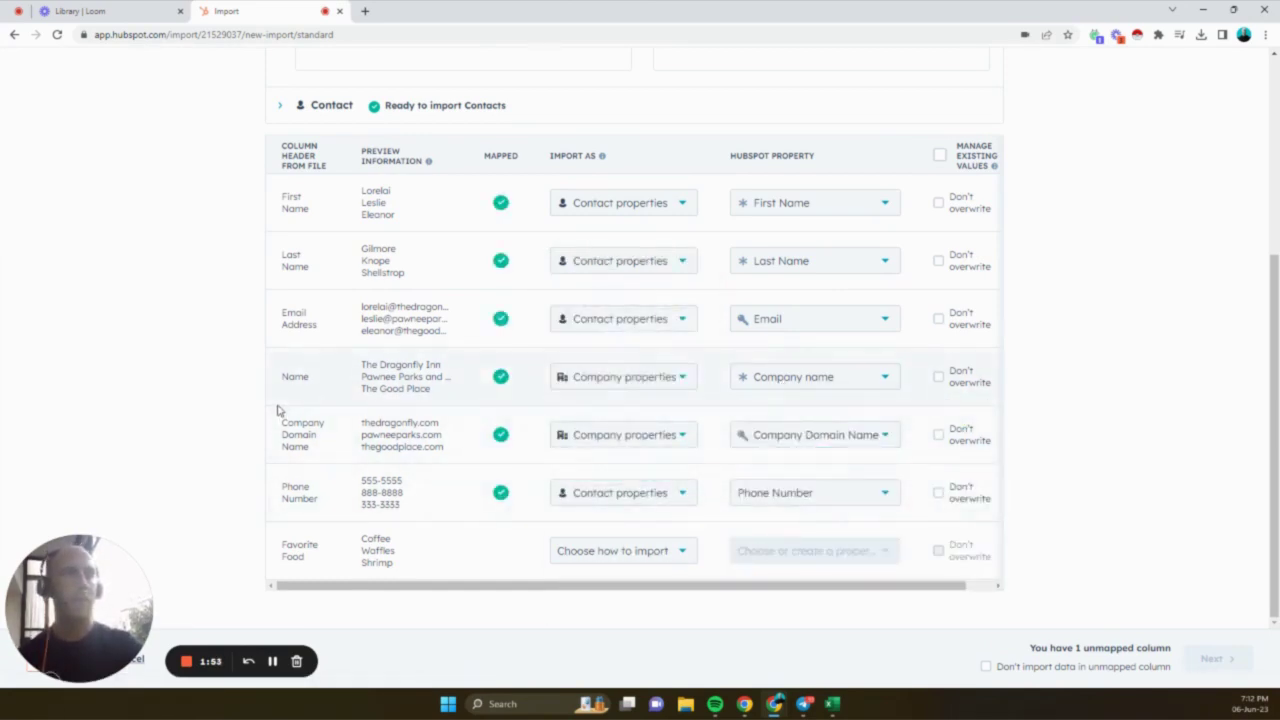
Set the Favorite Food column to import as Contact properties
{"action": "mouse_move", "coordinate": [828, 446]}
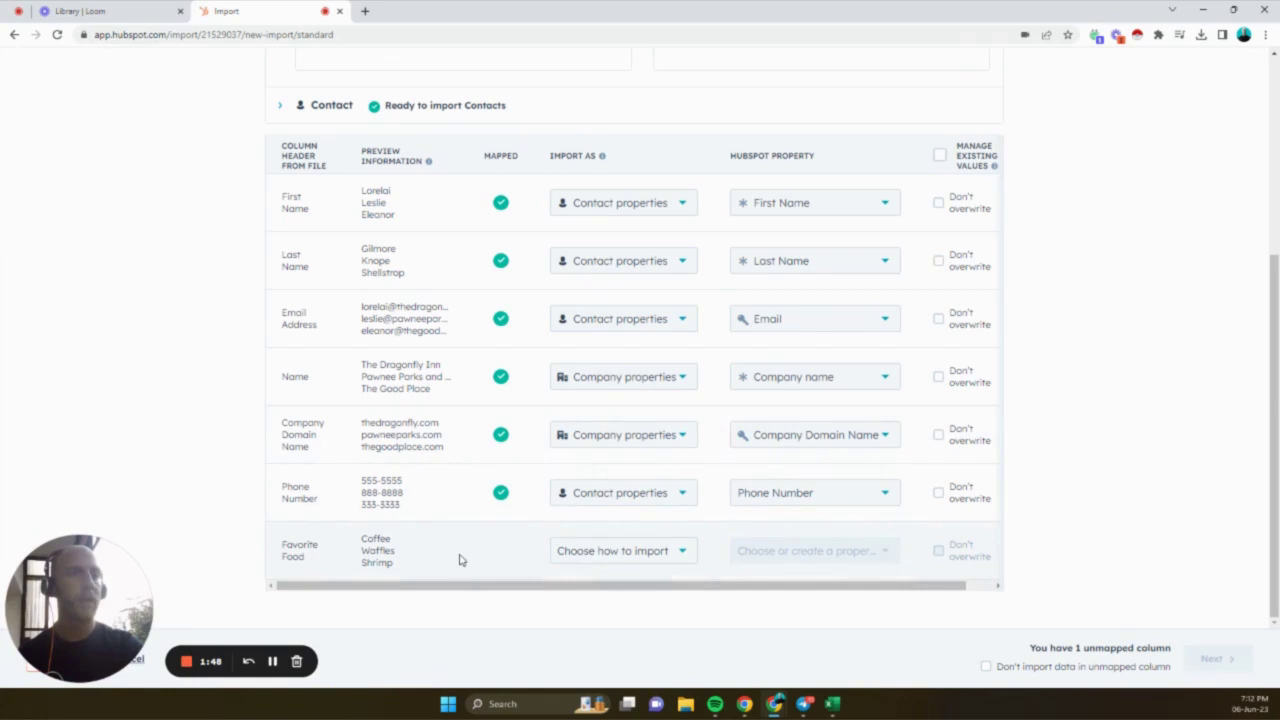
{"action": "left_click", "coordinate": [628, 552]}
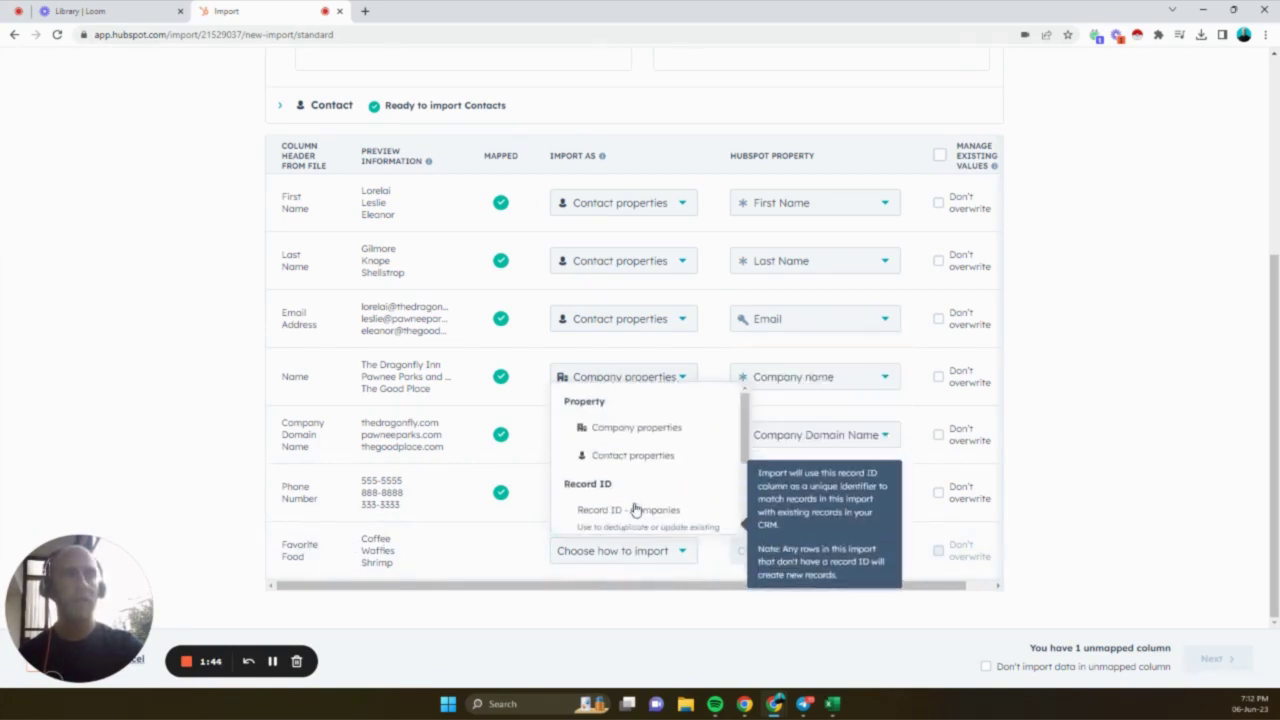
{"action": "left_click", "coordinate": [644, 460]}
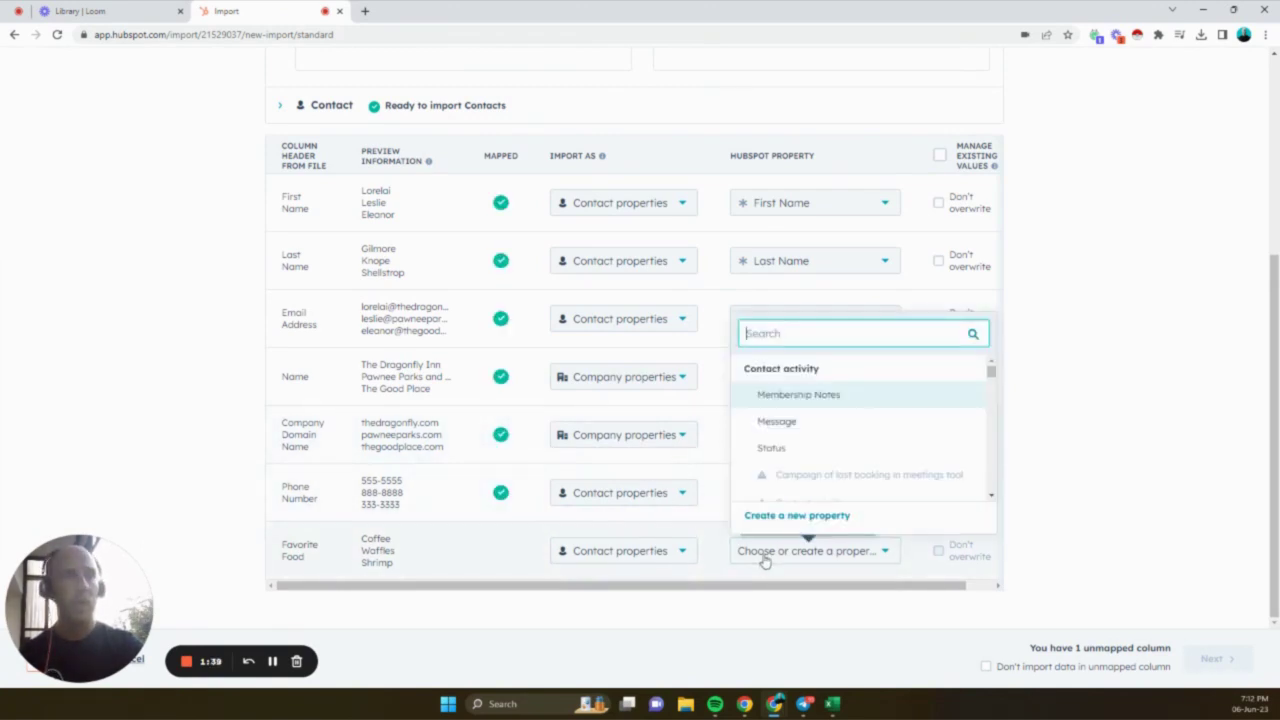
Create a new Favorite Food contact property in the Contact information group with the Single-line text field type, and map the column to it
{"action": "left_click", "coordinate": [779, 516]}
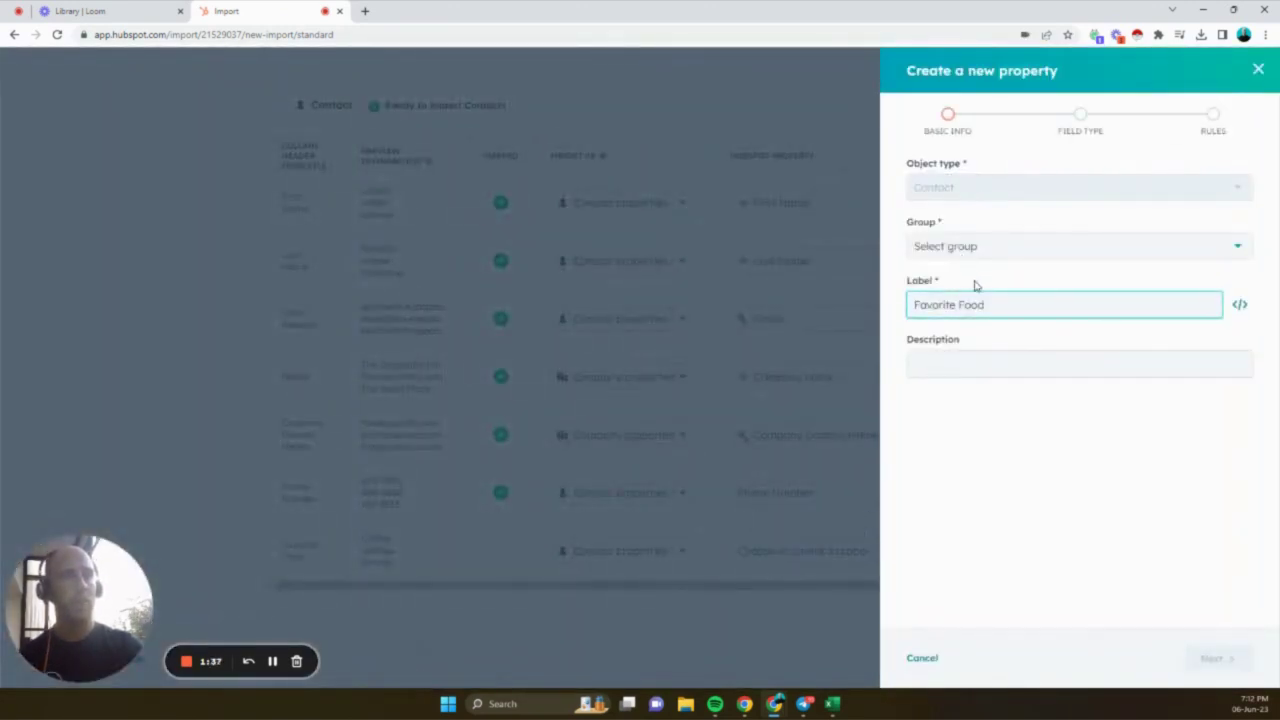
{"action": "left_click", "coordinate": [968, 252]}
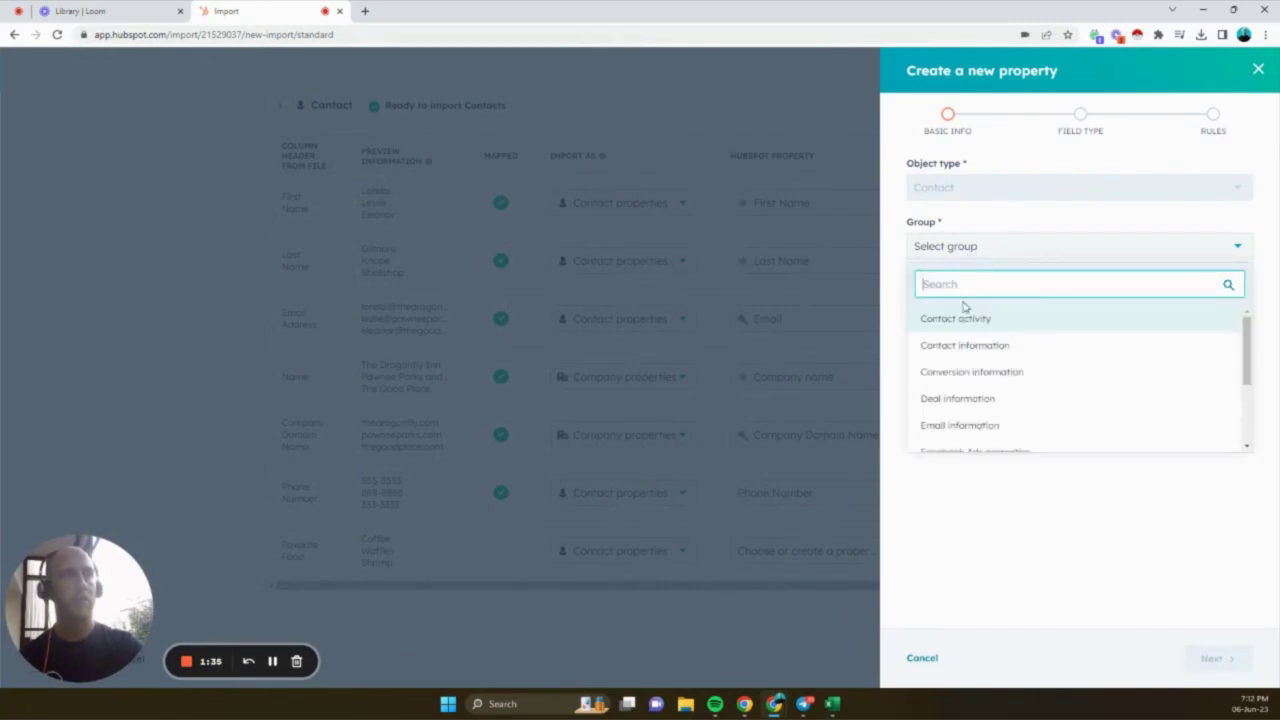
{"action": "left_click", "coordinate": [962, 345]}
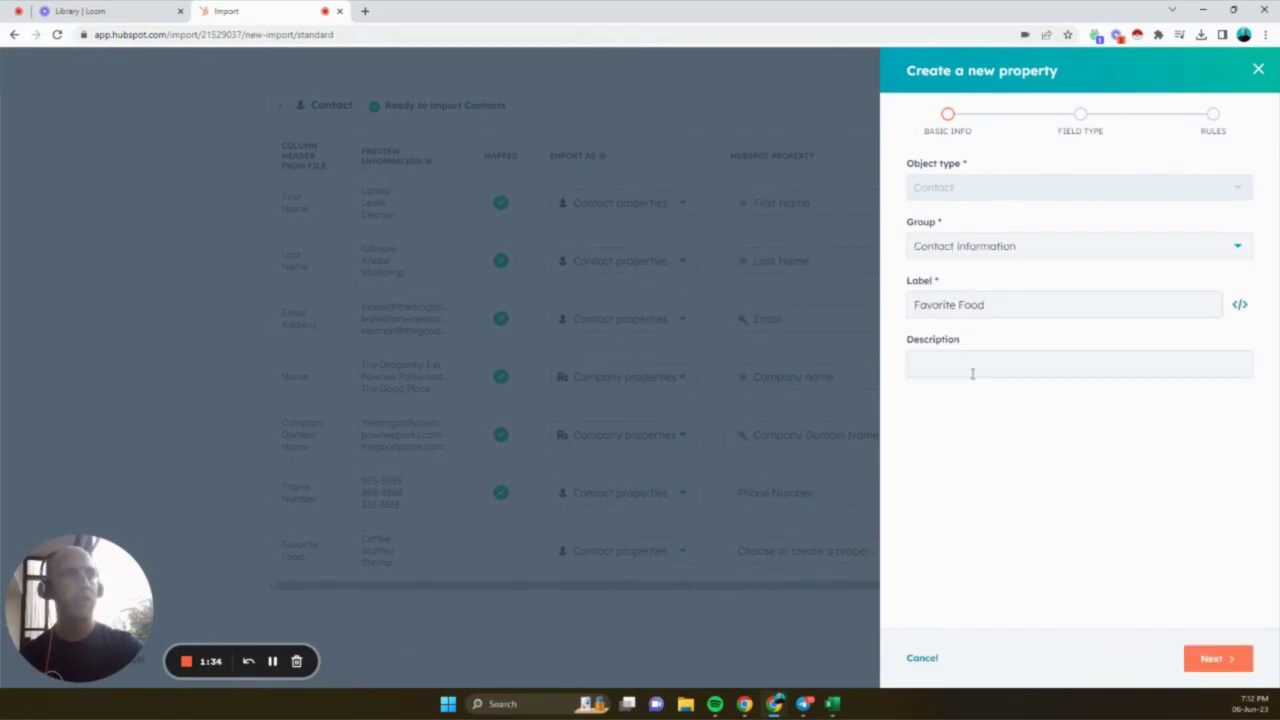
{"action": "left_click", "coordinate": [1205, 658]}
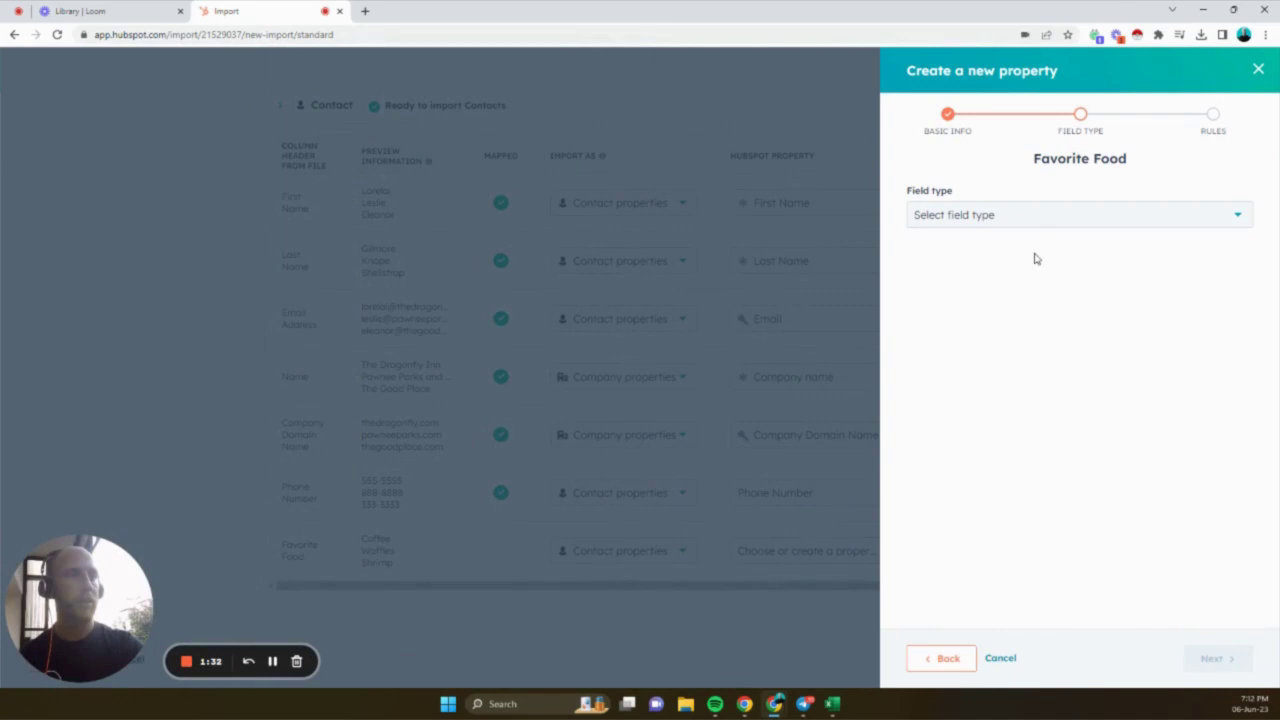
{"action": "left_click", "coordinate": [1025, 218]}
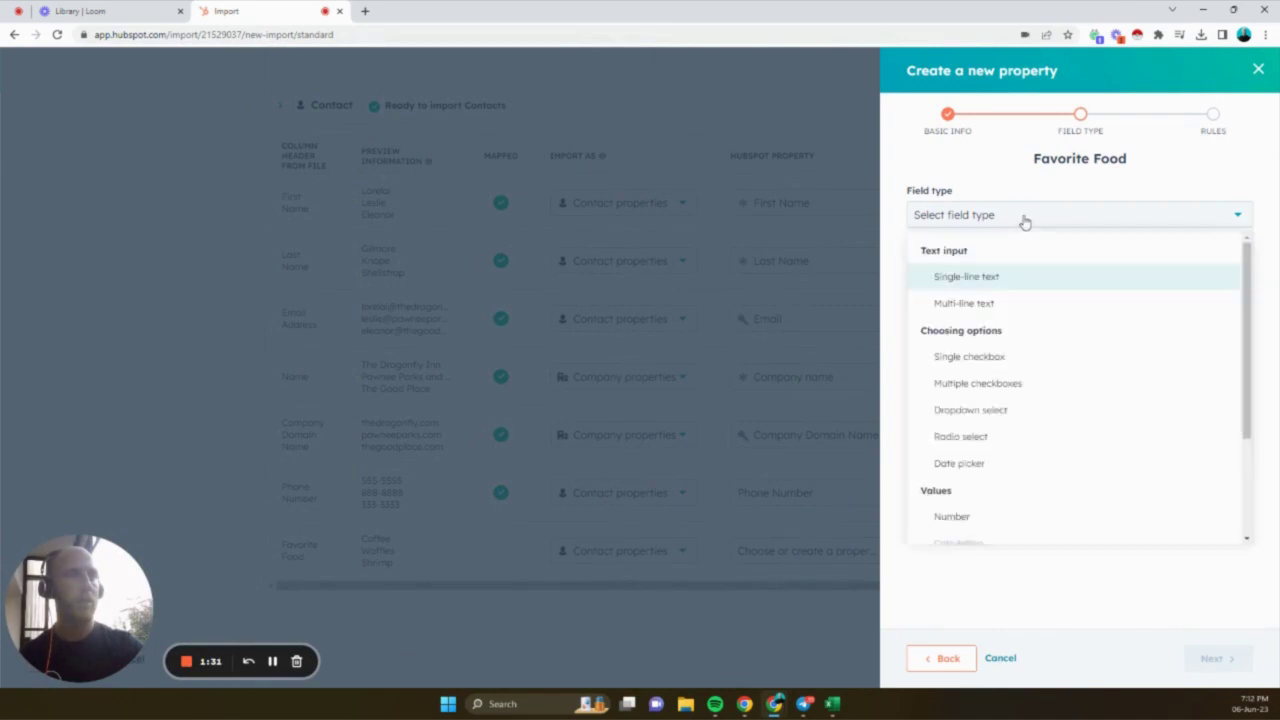
{"action": "left_click", "coordinate": [997, 280]}
{"action": "left_click", "coordinate": [1236, 660]}
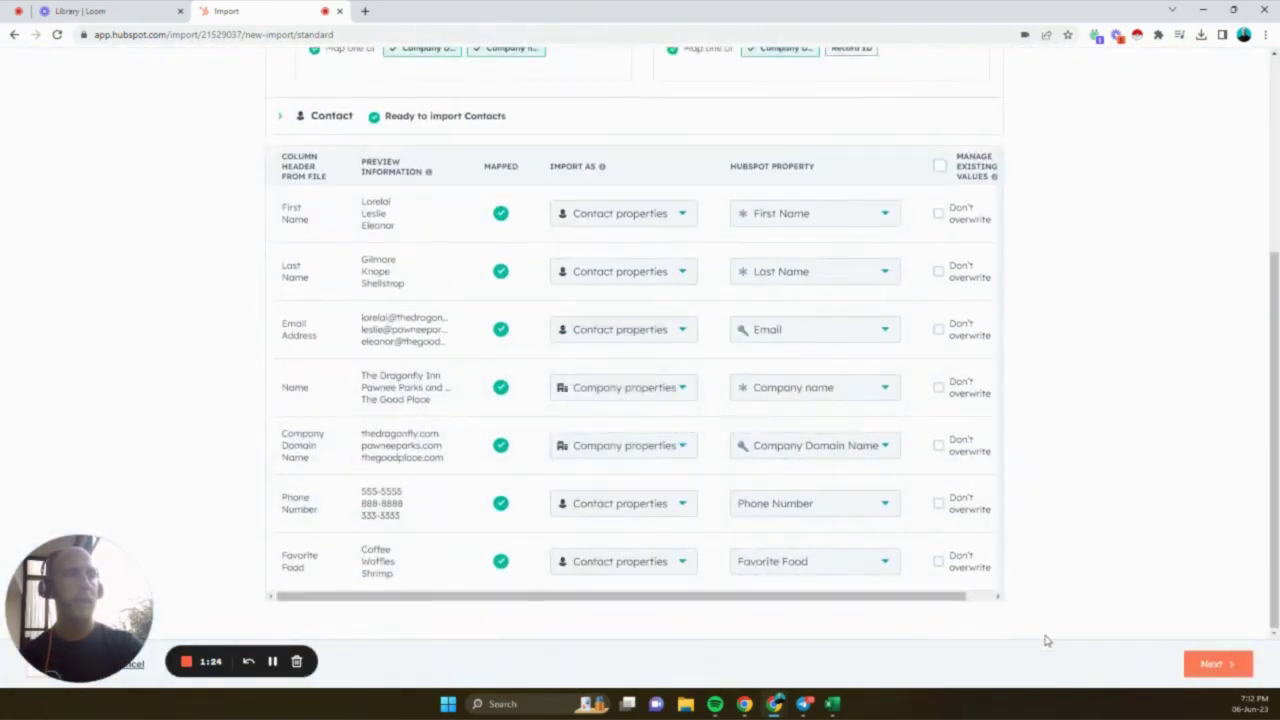
Continue to the final import details and agree that all contacts in this import expect to hear from the organization
{"action": "left_click", "coordinate": [1205, 663]}
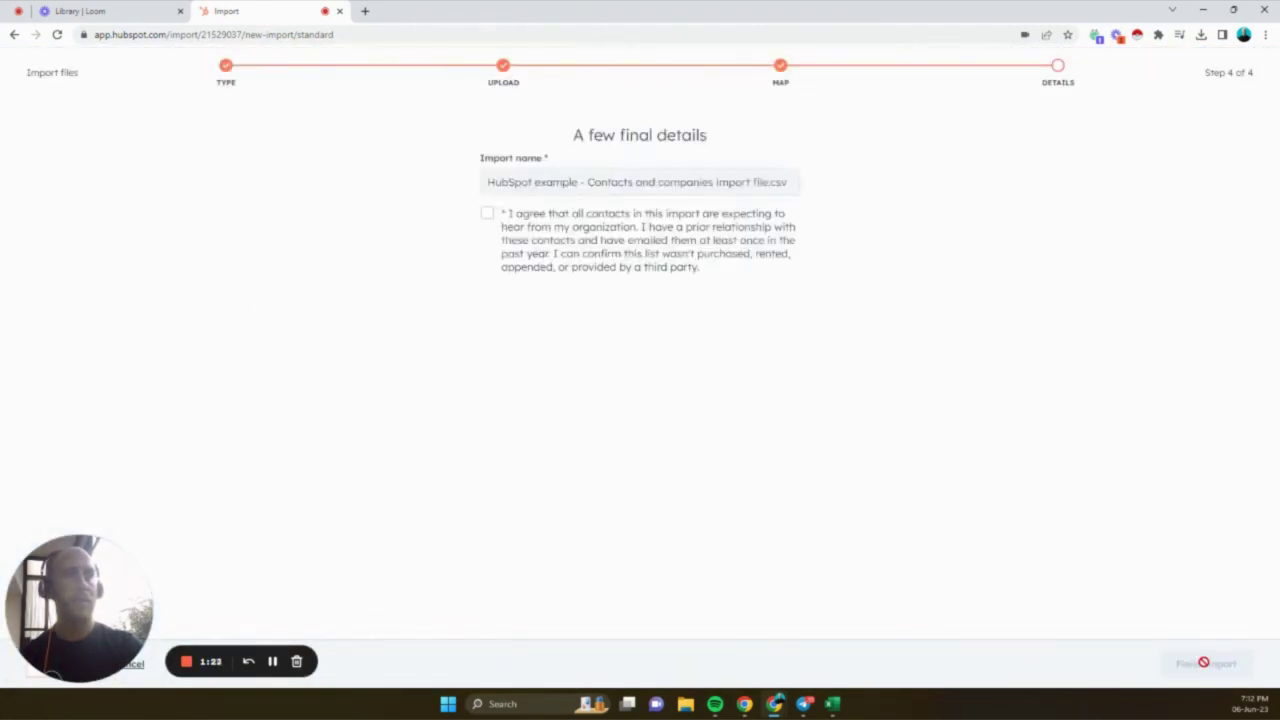
{"action": "left_click", "coordinate": [596, 216]}
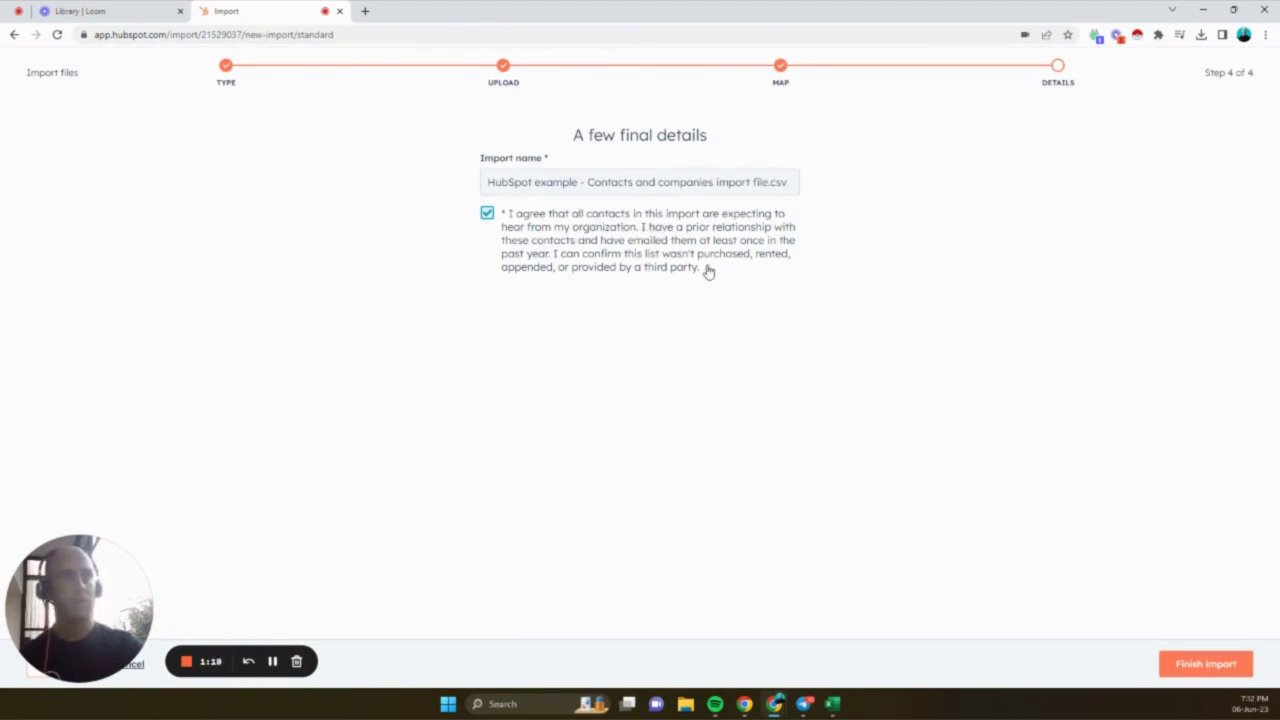
{"action": "left_click", "coordinate": [651, 252]}
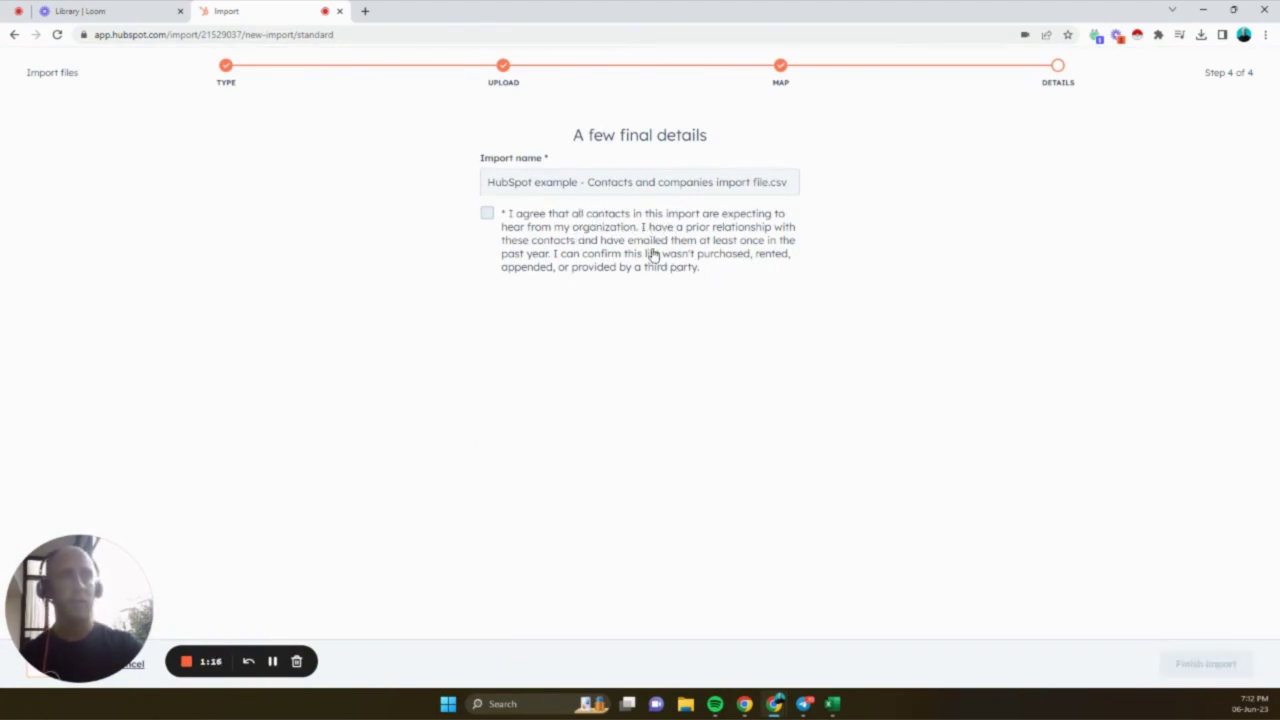
{"action": "left_click", "coordinate": [567, 245]}
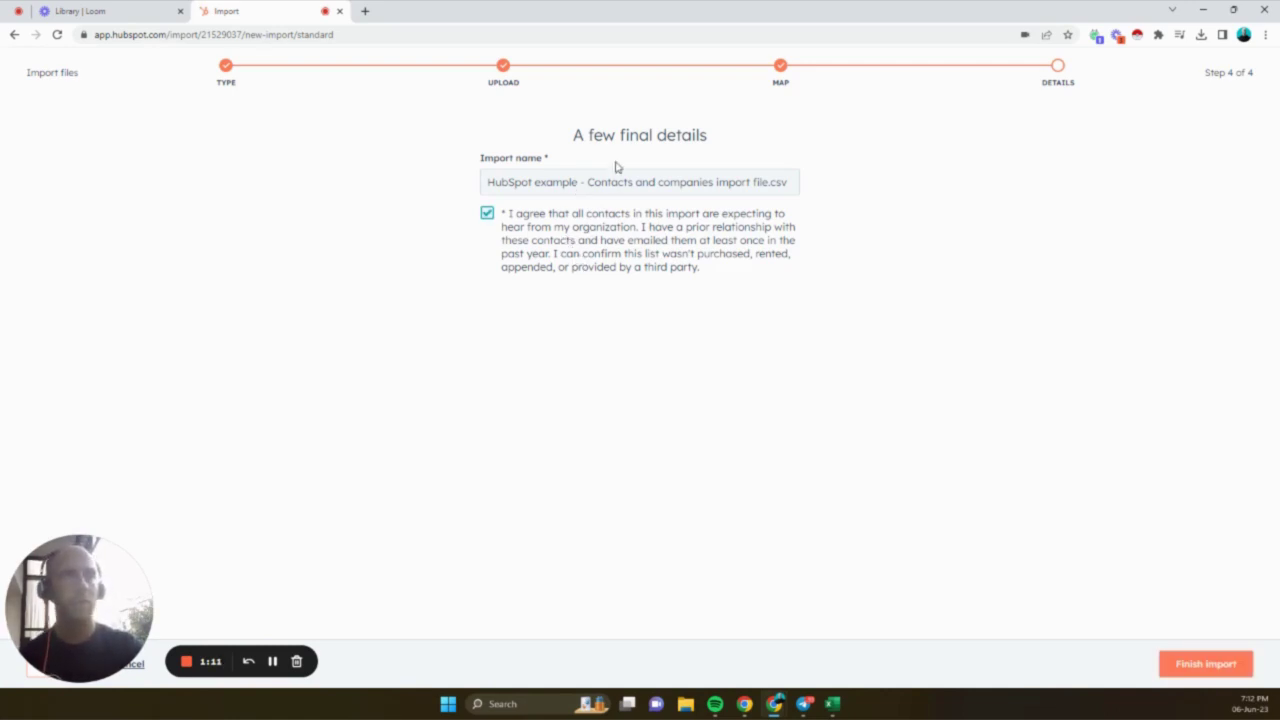
Rename the import as Test File 1 and finish the import
{"action": "left_click", "coordinate": [598, 182]}
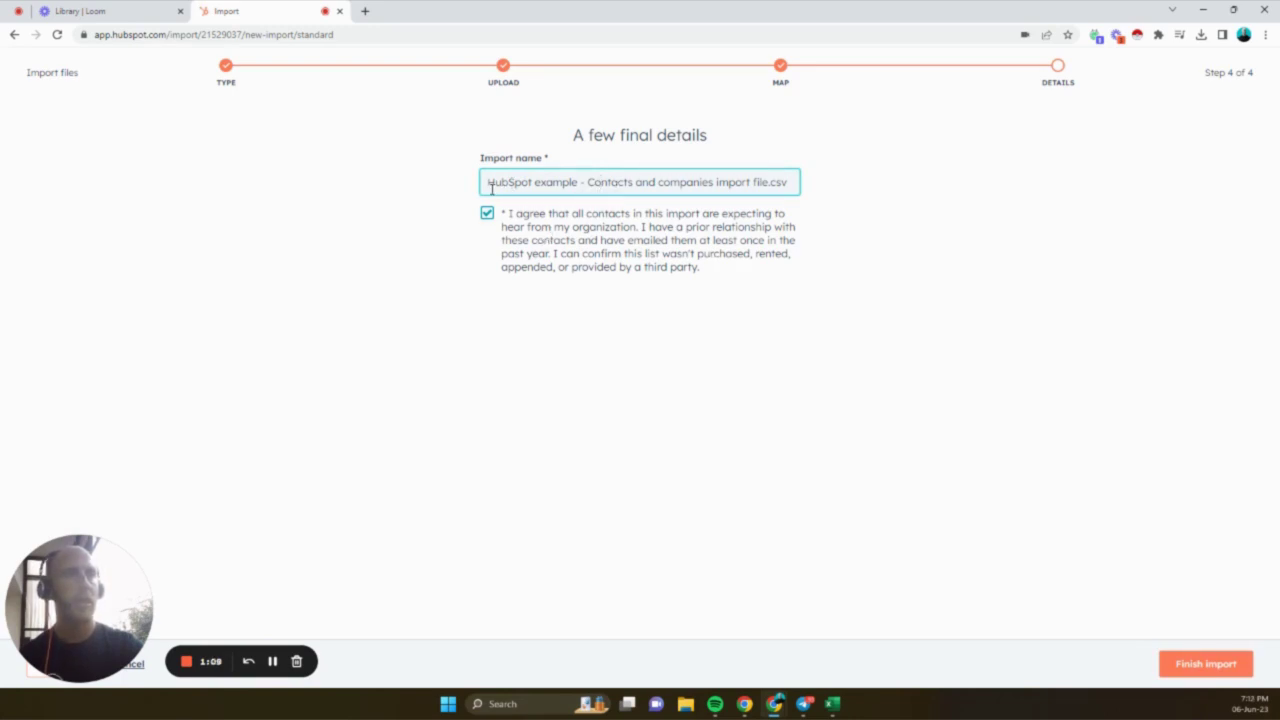
{"action": "left_click_drag", "start_coordinate": [489, 184], "coordinate": [827, 192]}
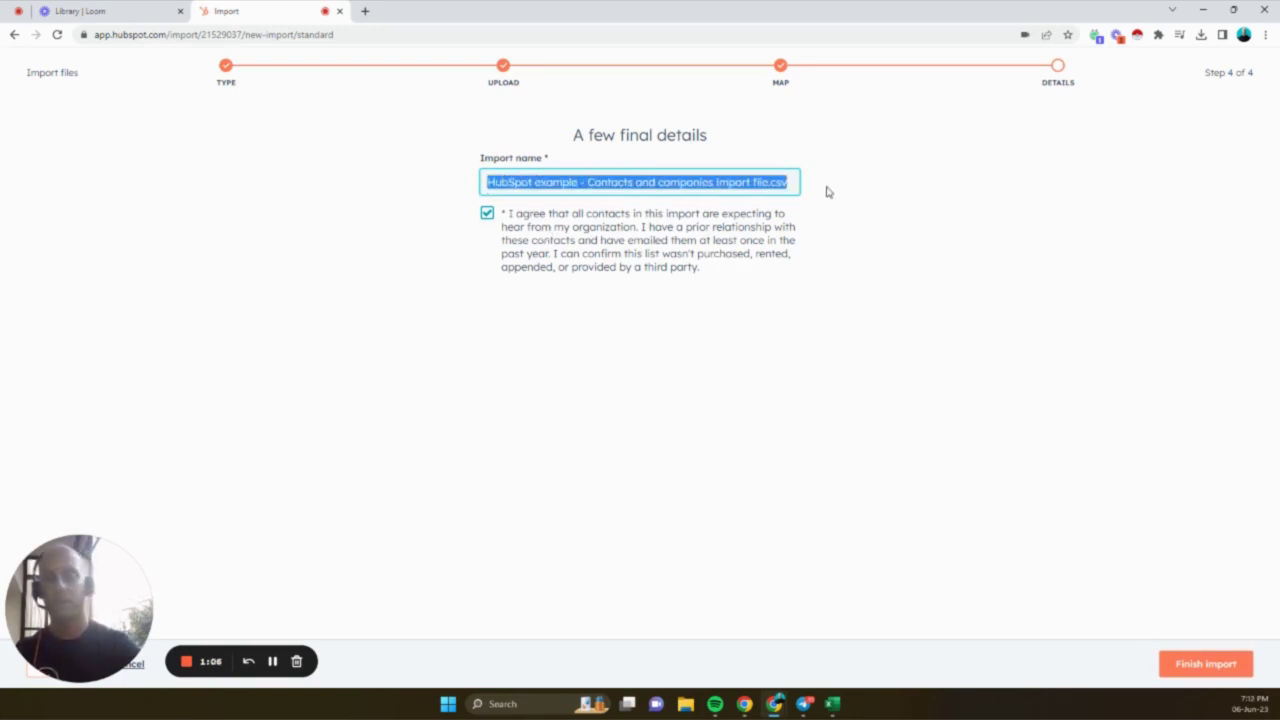
{"action": "key", "text": "BackSpace"}
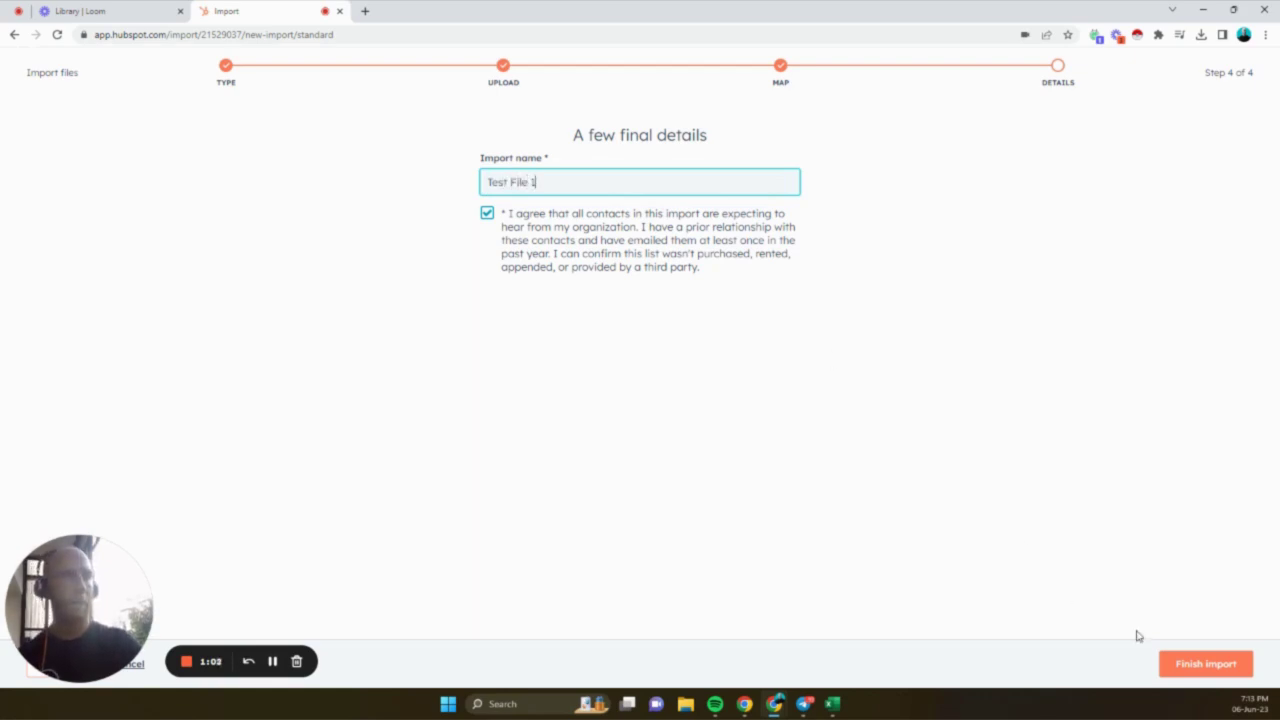
{"action": "left_click", "coordinate": [1200, 664]}
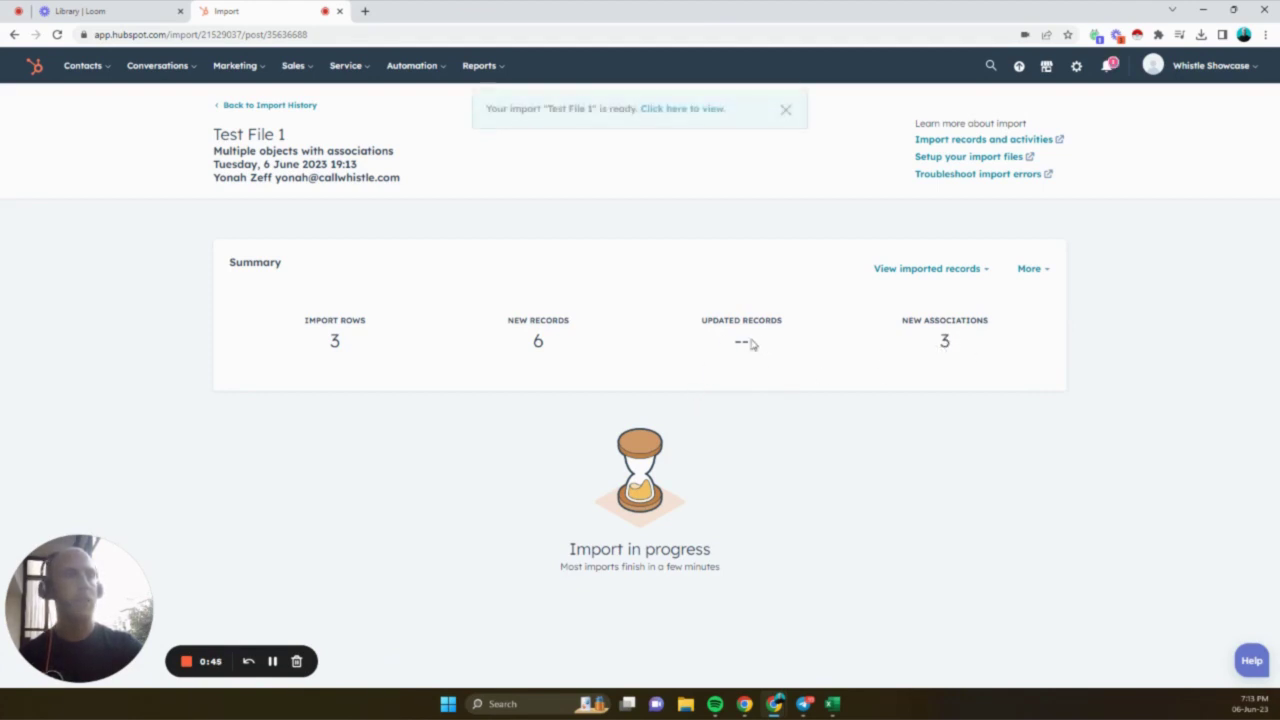
Open the Test File 1 import from the past imports and return to the imports list
{"action": "left_click", "coordinate": [667, 112]}
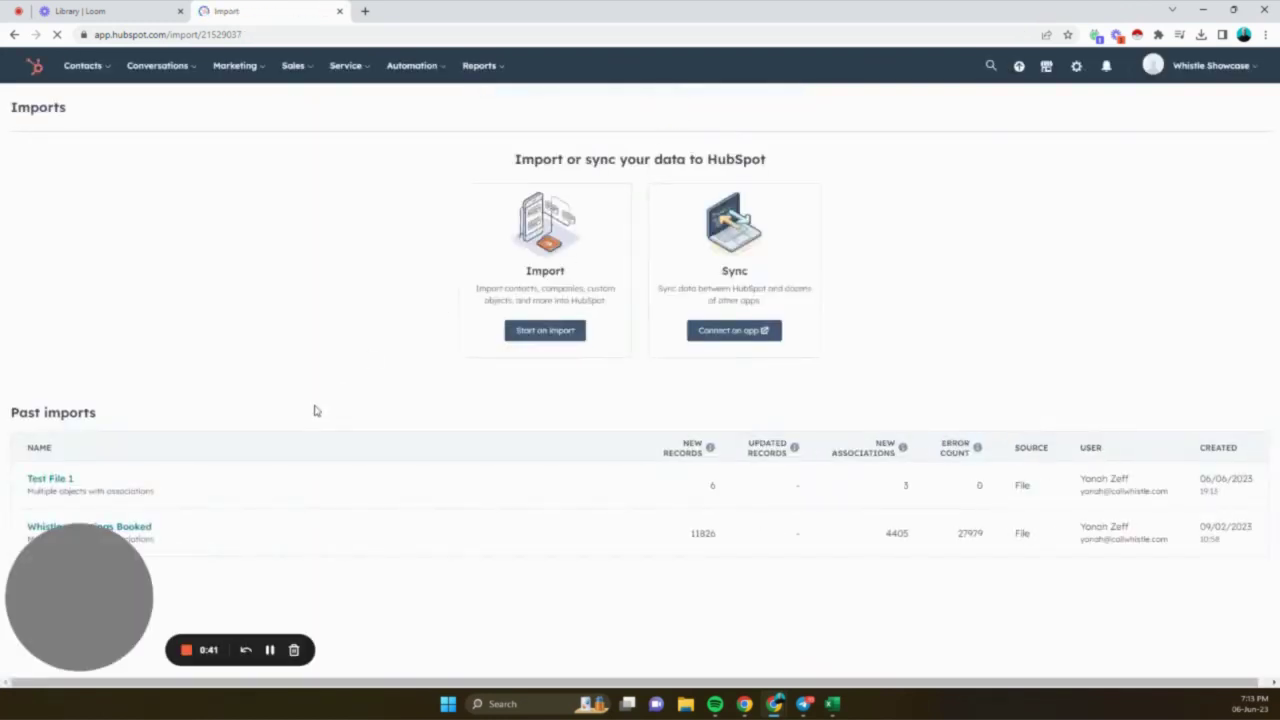
{"action": "left_click", "coordinate": [56, 481]}
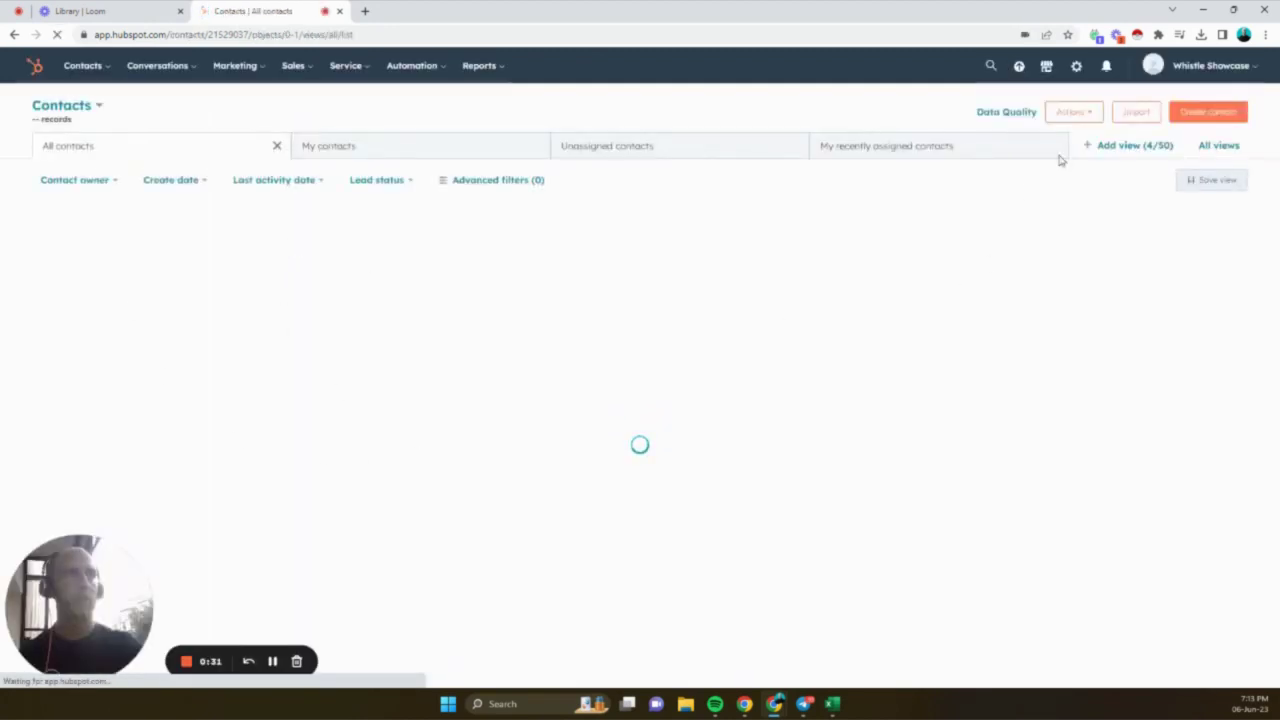
{"action": "left_click", "coordinate": [1140, 114]}
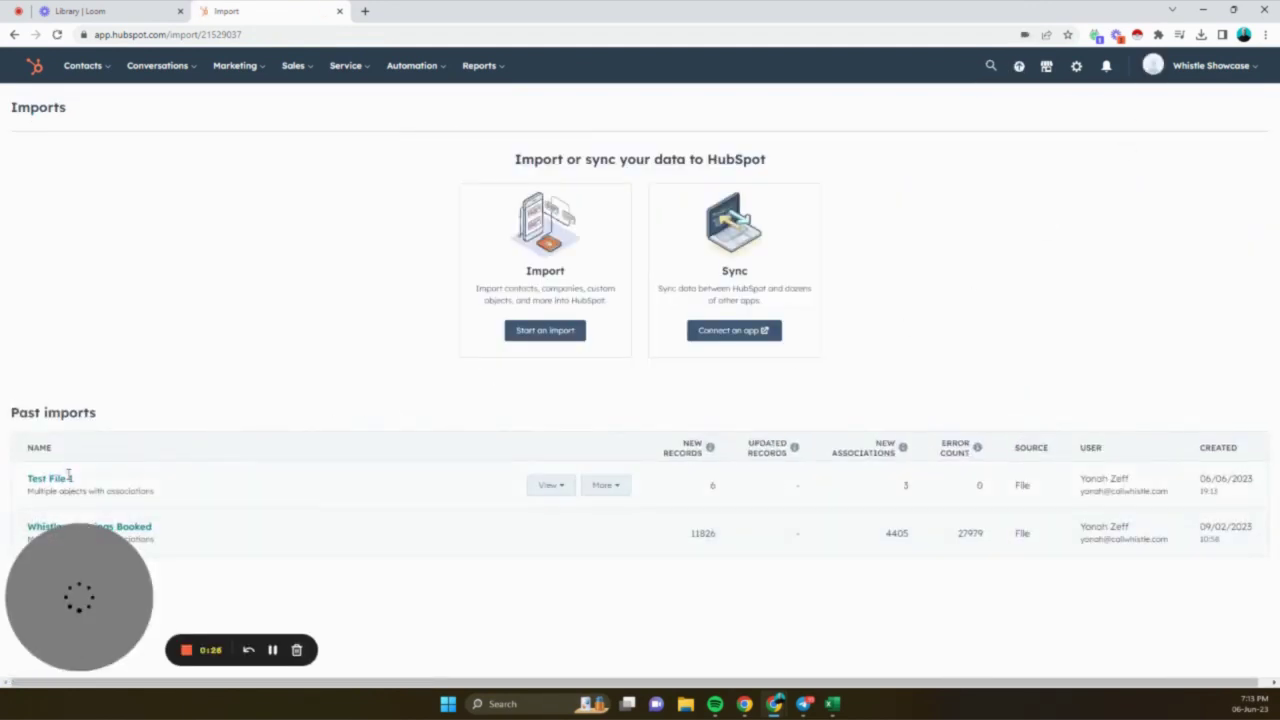
View the contacts imported by Test File 1 and review their columns, including primary company and create date
{"action": "left_click", "coordinate": [560, 475]}
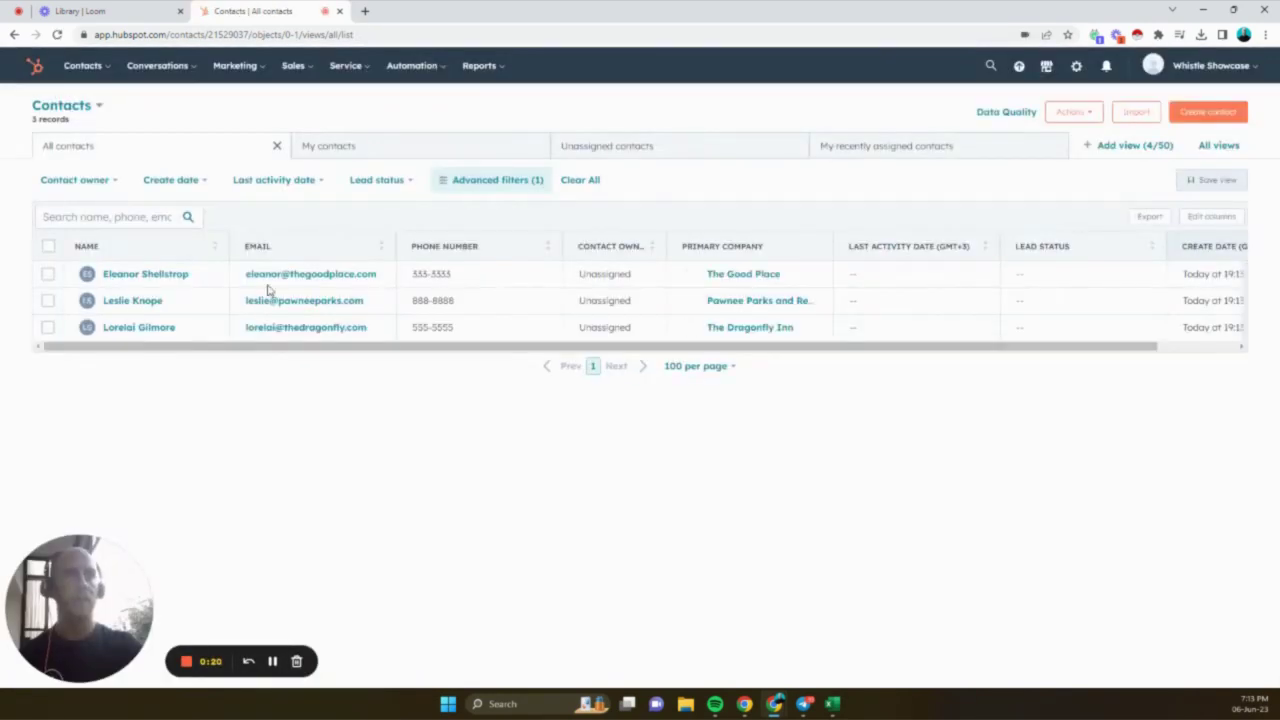
{"action": "scroll", "coordinate": [489, 354], "scroll_direction": "right", "scroll_amount": 2}
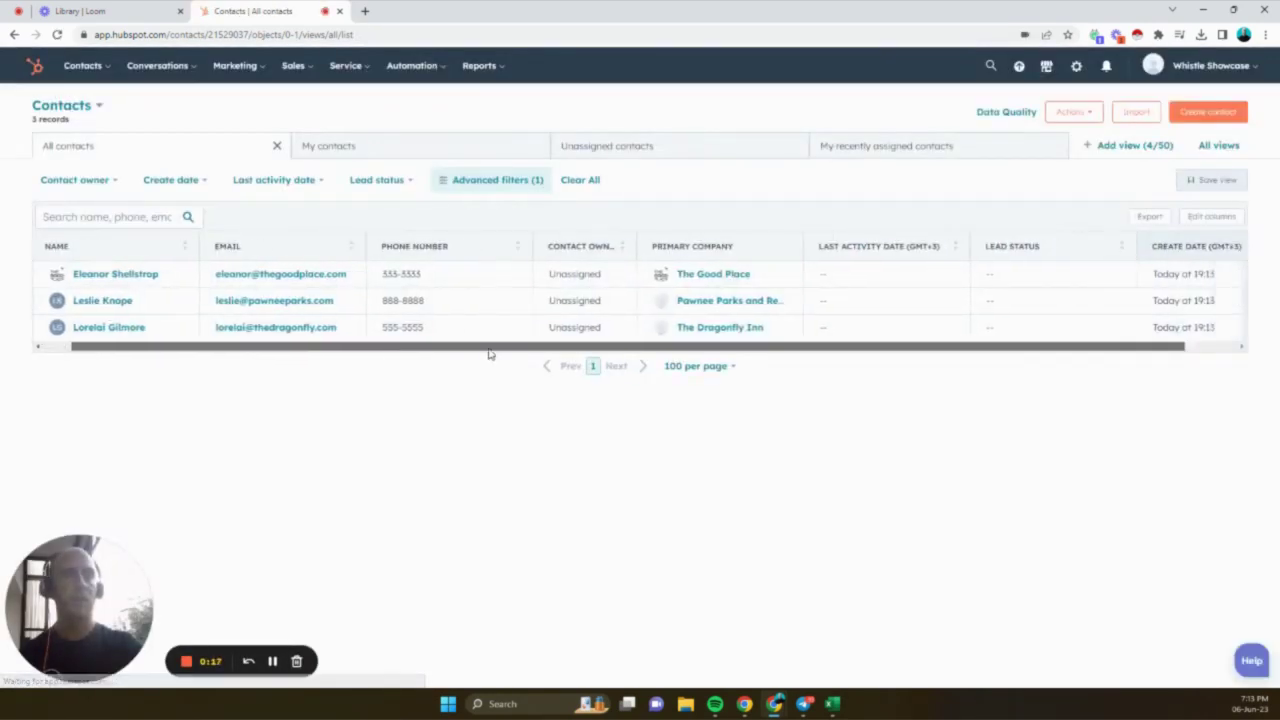
{"action": "scroll", "coordinate": [489, 354], "scroll_direction": "right", "scroll_amount": 3}
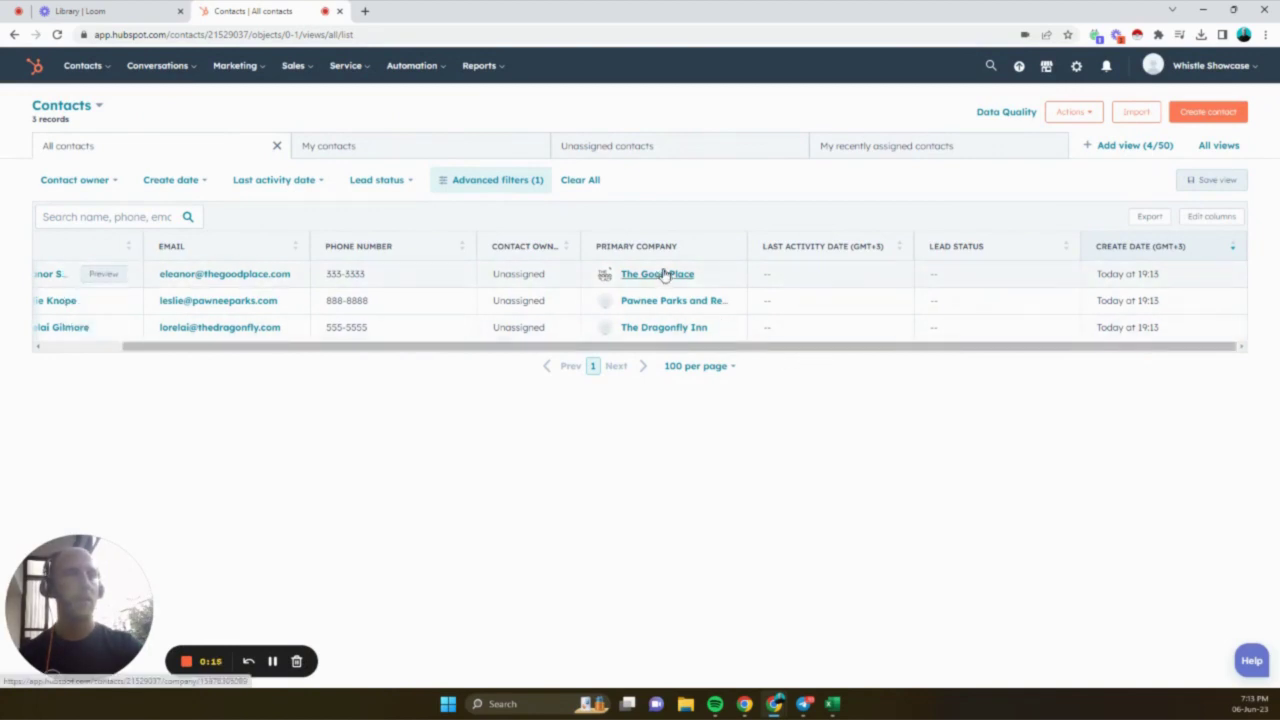